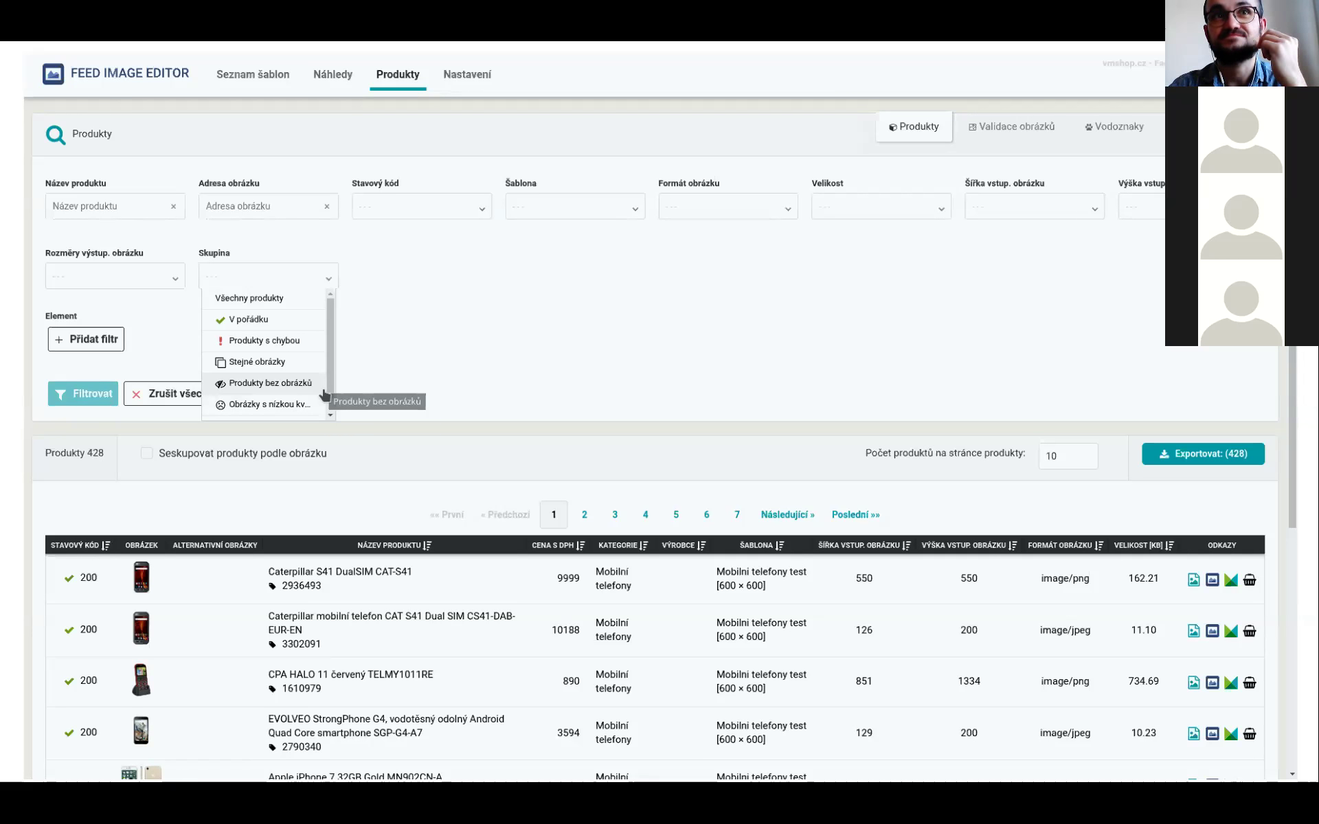
Step: Filter the product list by the Skupina value "Produkty bez obrázků"
click(323, 385)
click(77, 398)
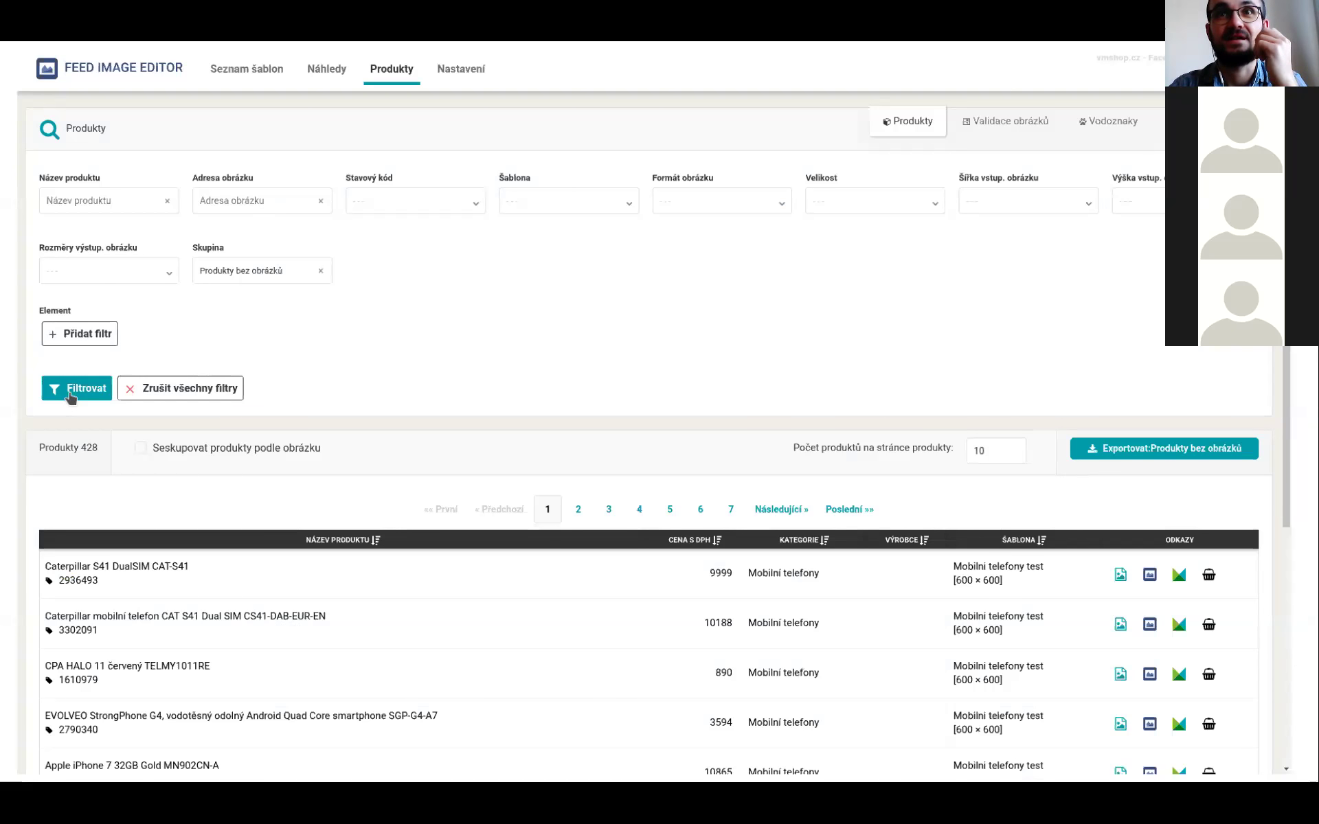
click(75, 389)
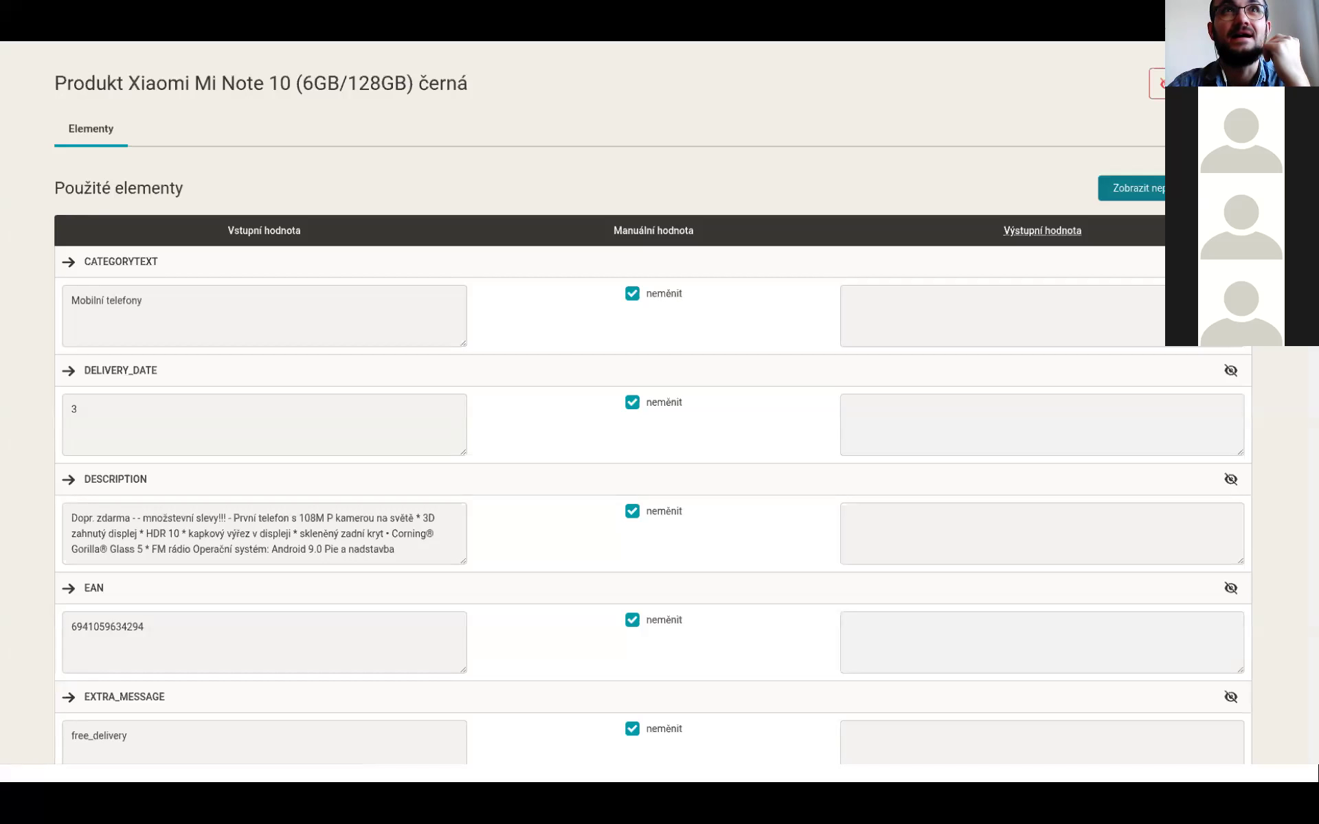
Step: Enable manual editing of the IMGURL element for the product Xiaomi Mi Note 10 (6GB/128GB) černá
scroll(734, 492, down, 20)
click(734, 491)
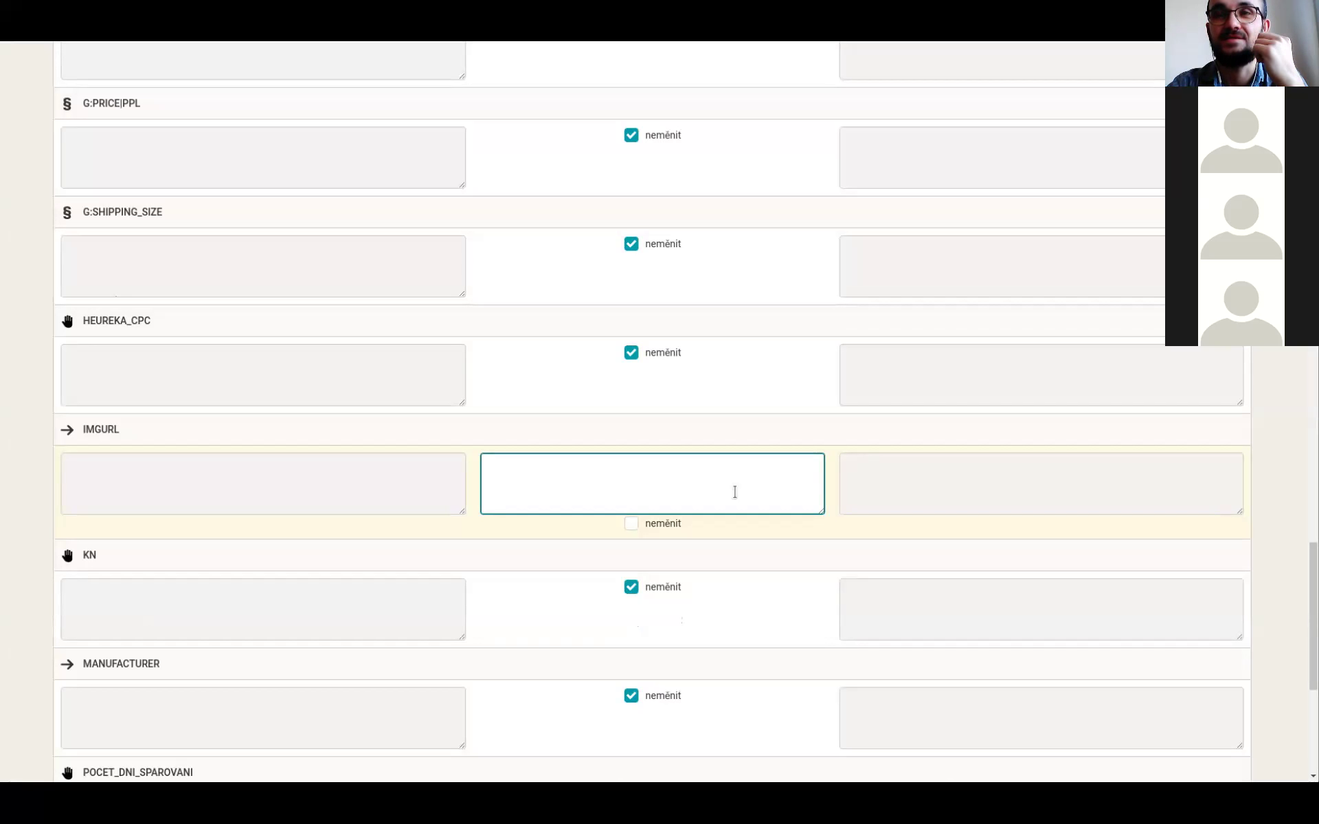
key(alt+Tab)
key(alt+Tab)
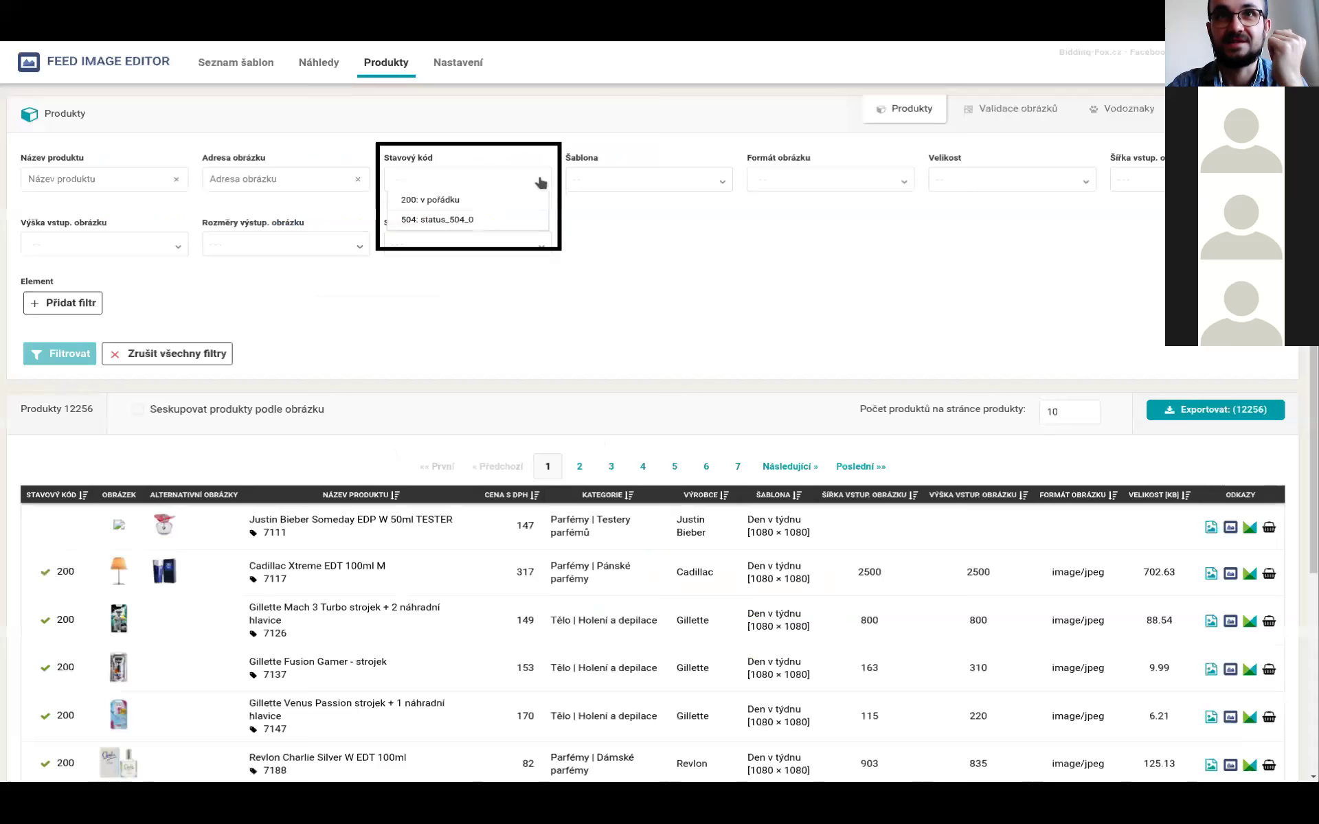
key(alt+Tab)
key(alt+Tab)
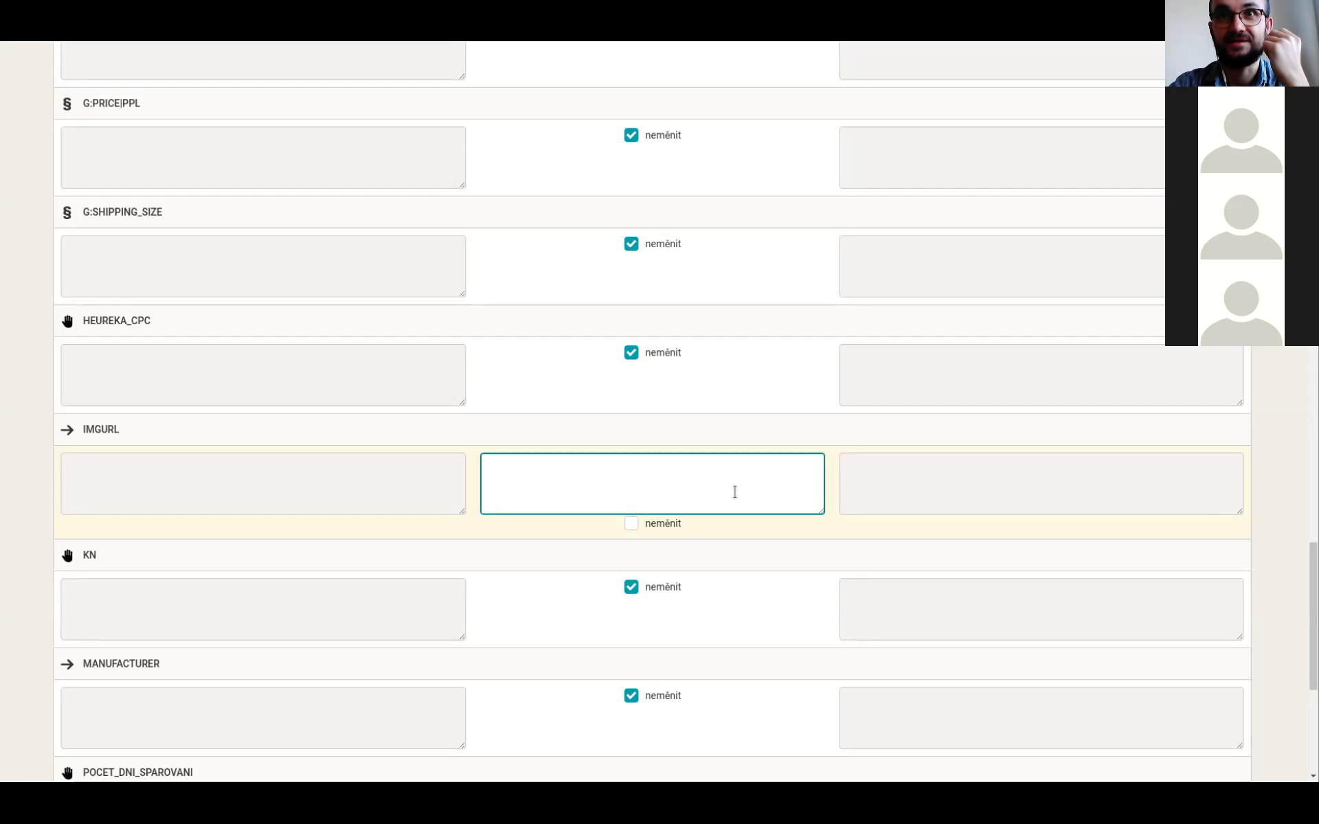
key(alt+Tab)
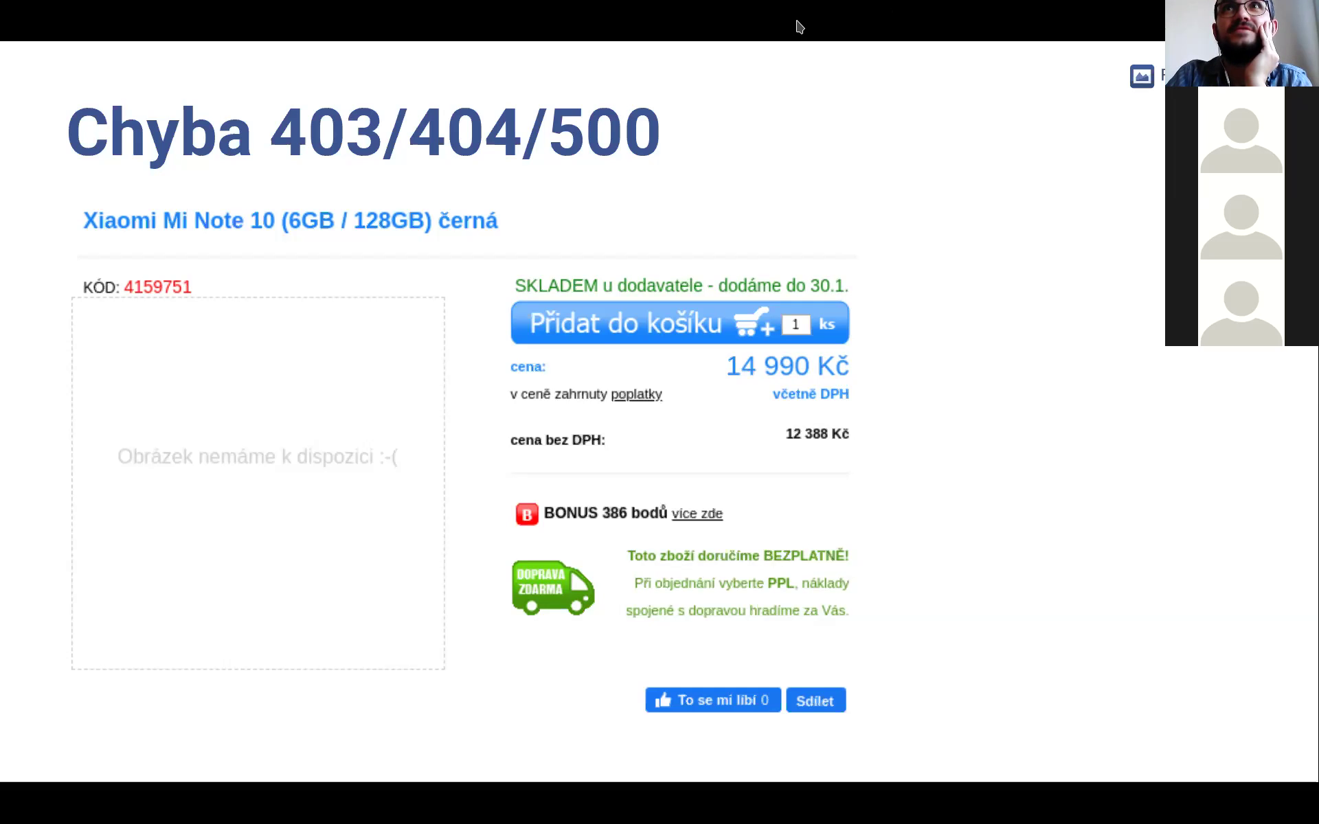
key(Right)
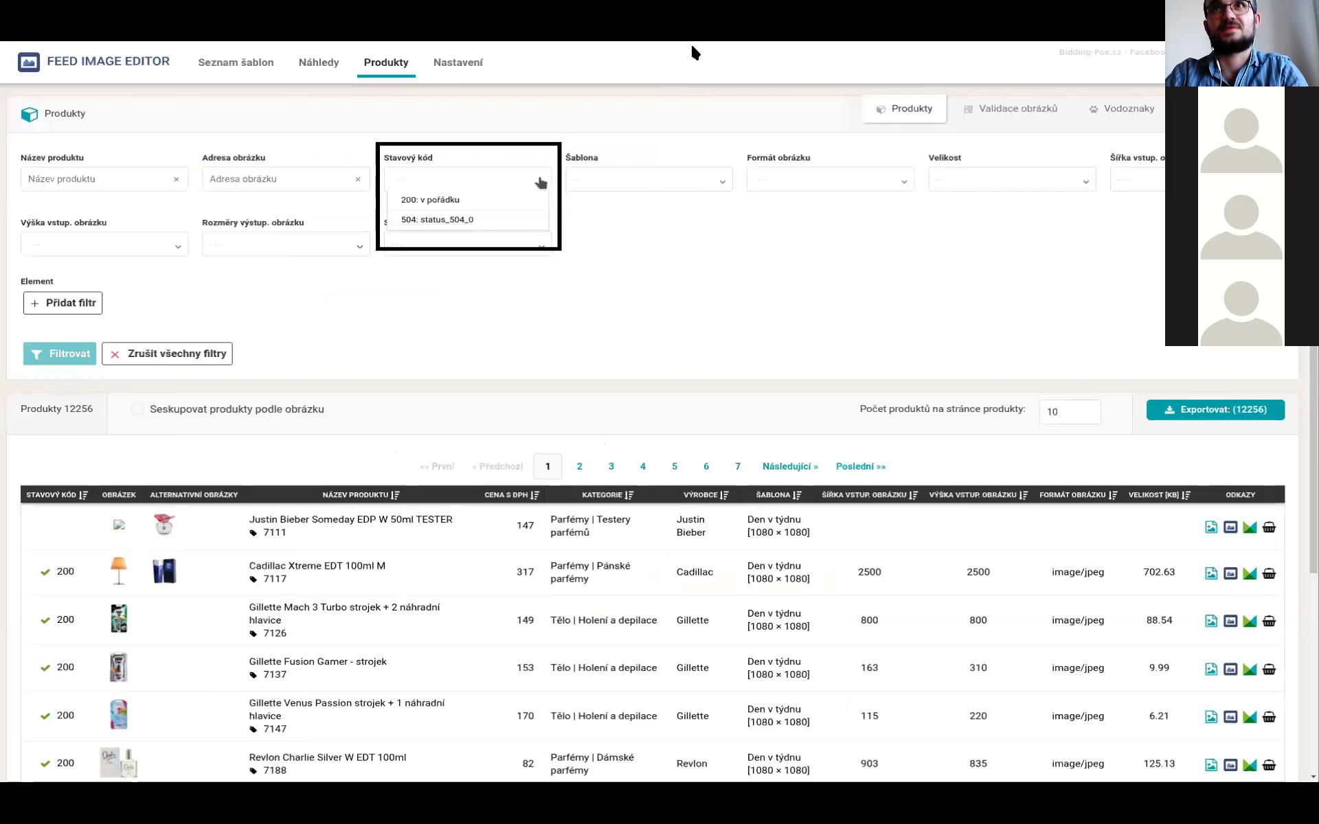
key(Left)
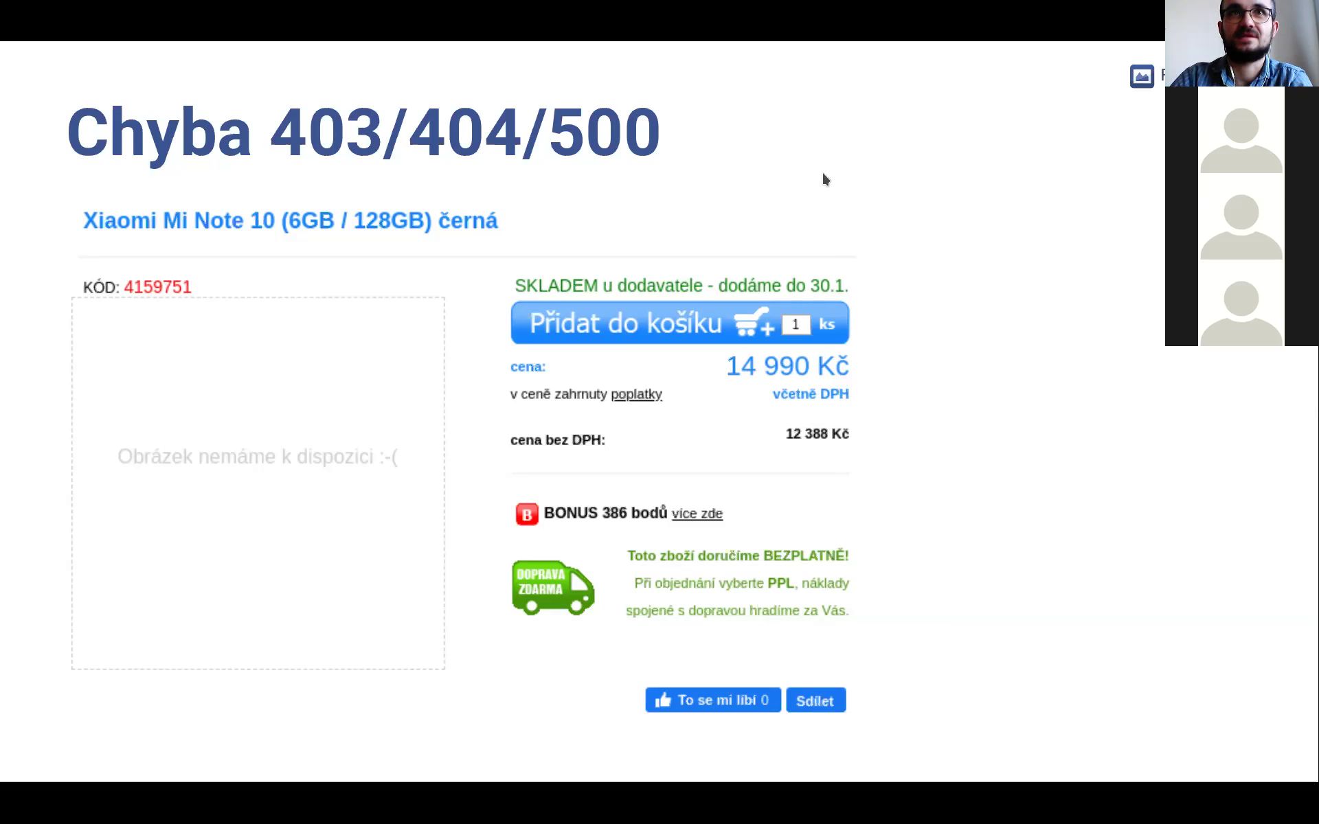
key(Right)
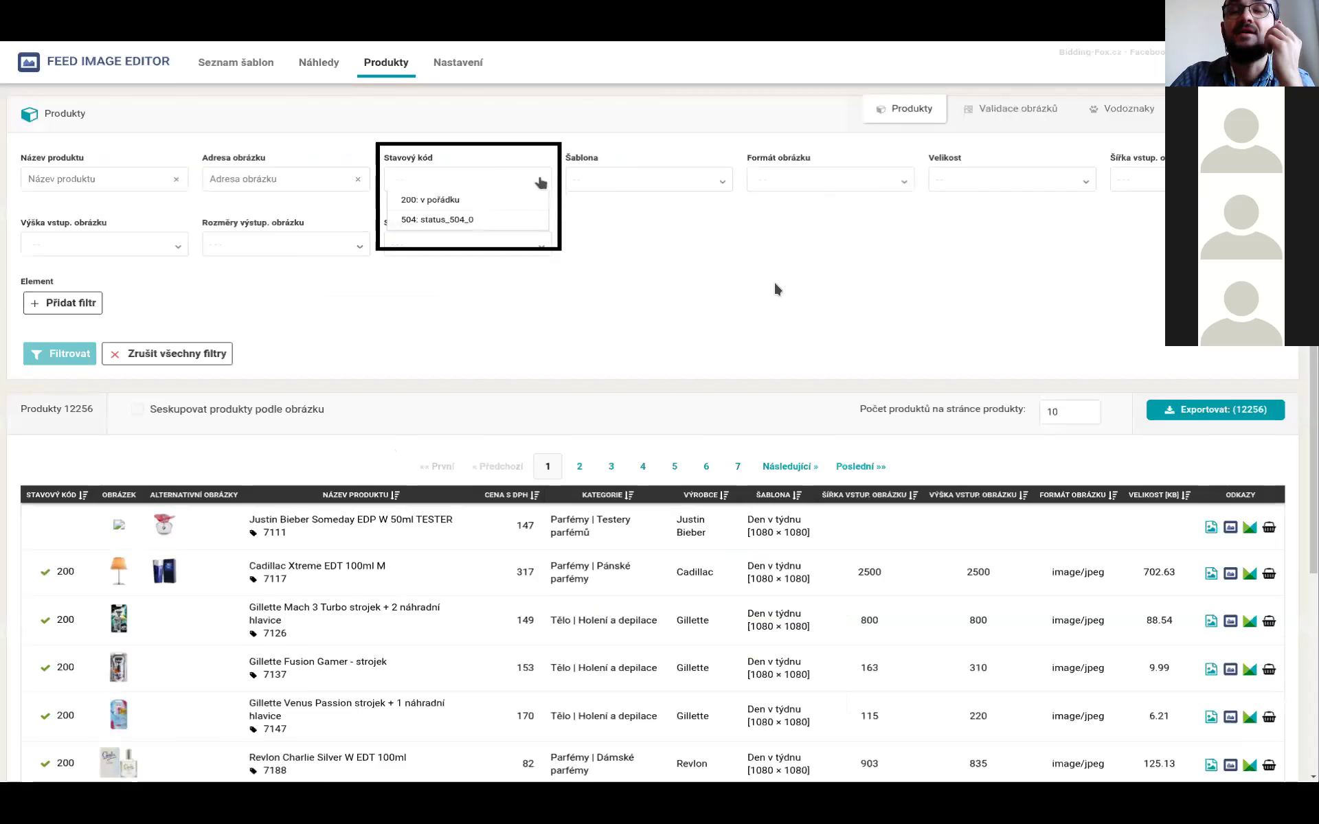
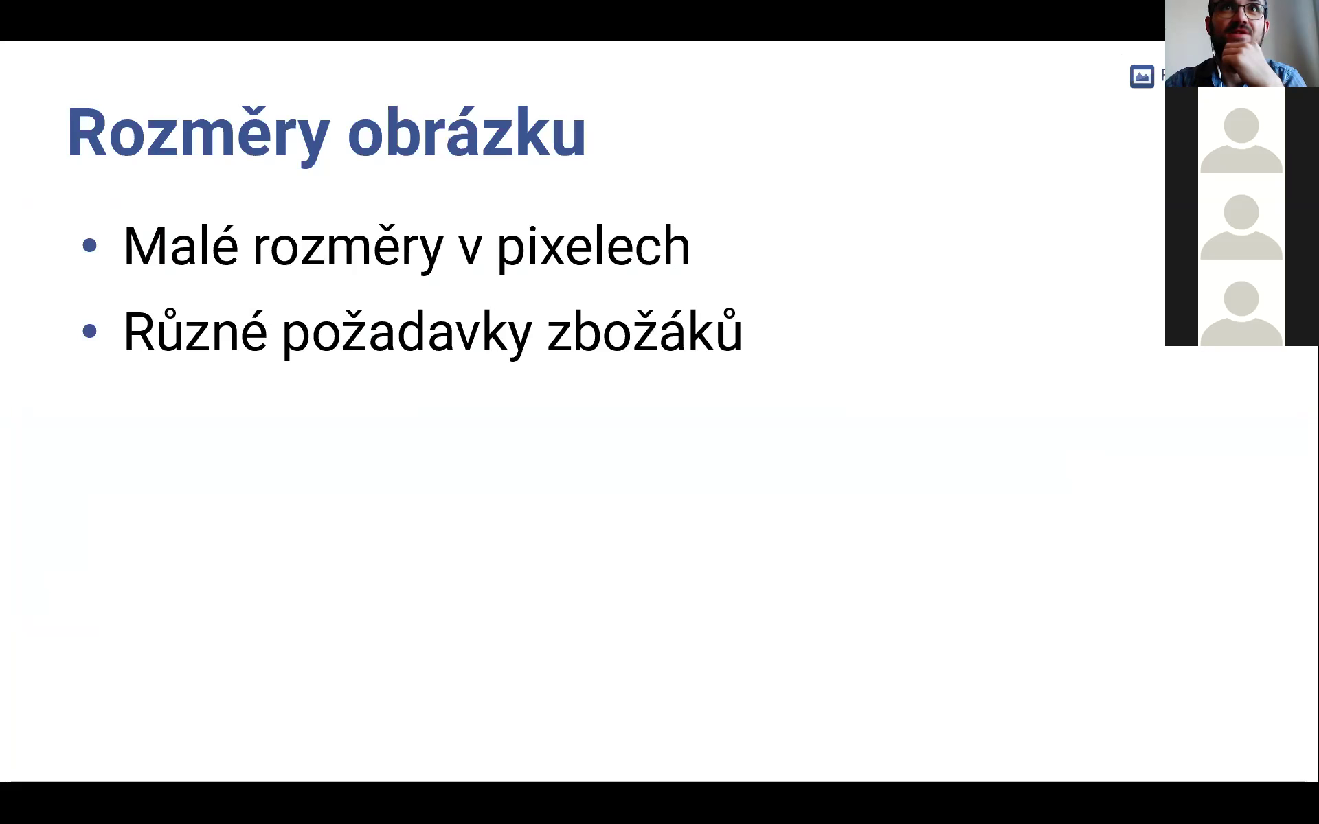
key(alt+Tab)
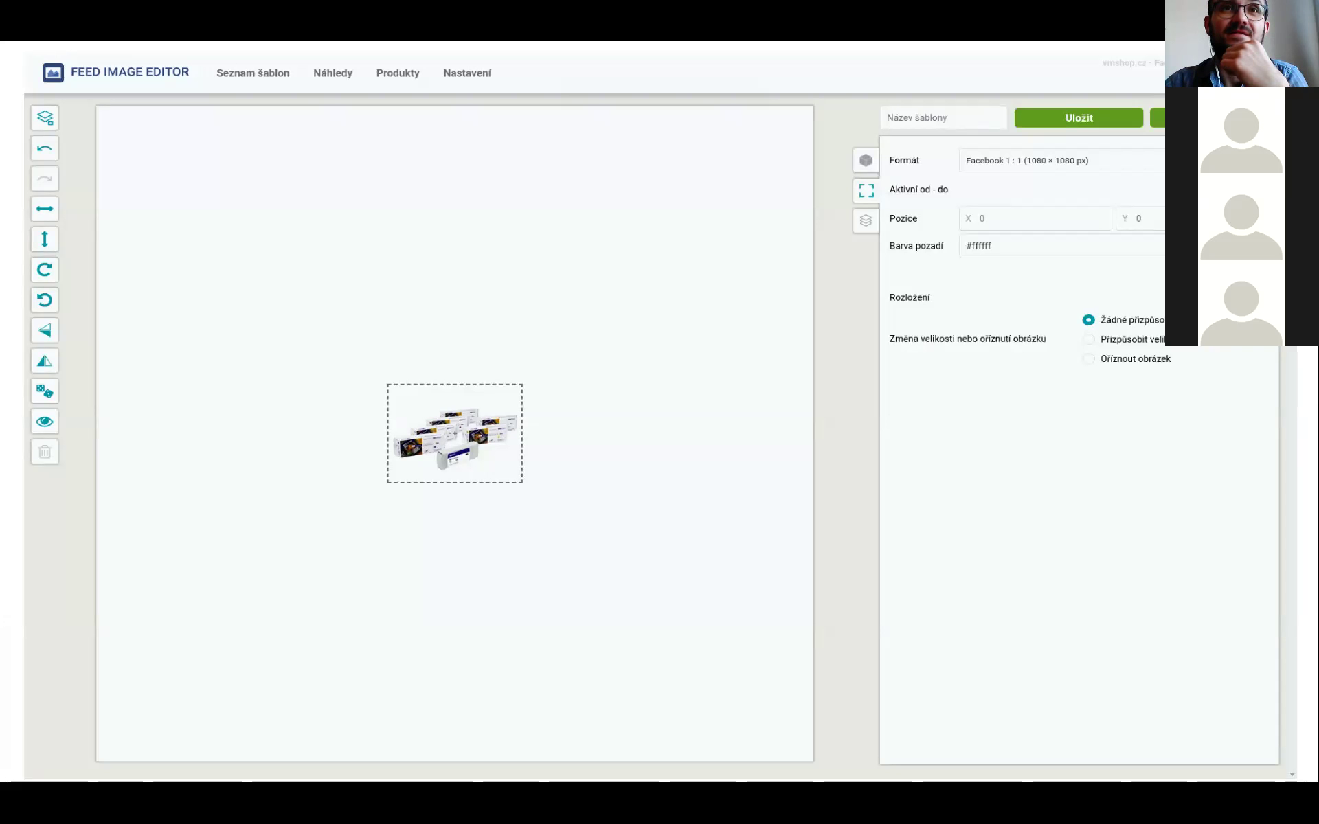
key(Down)
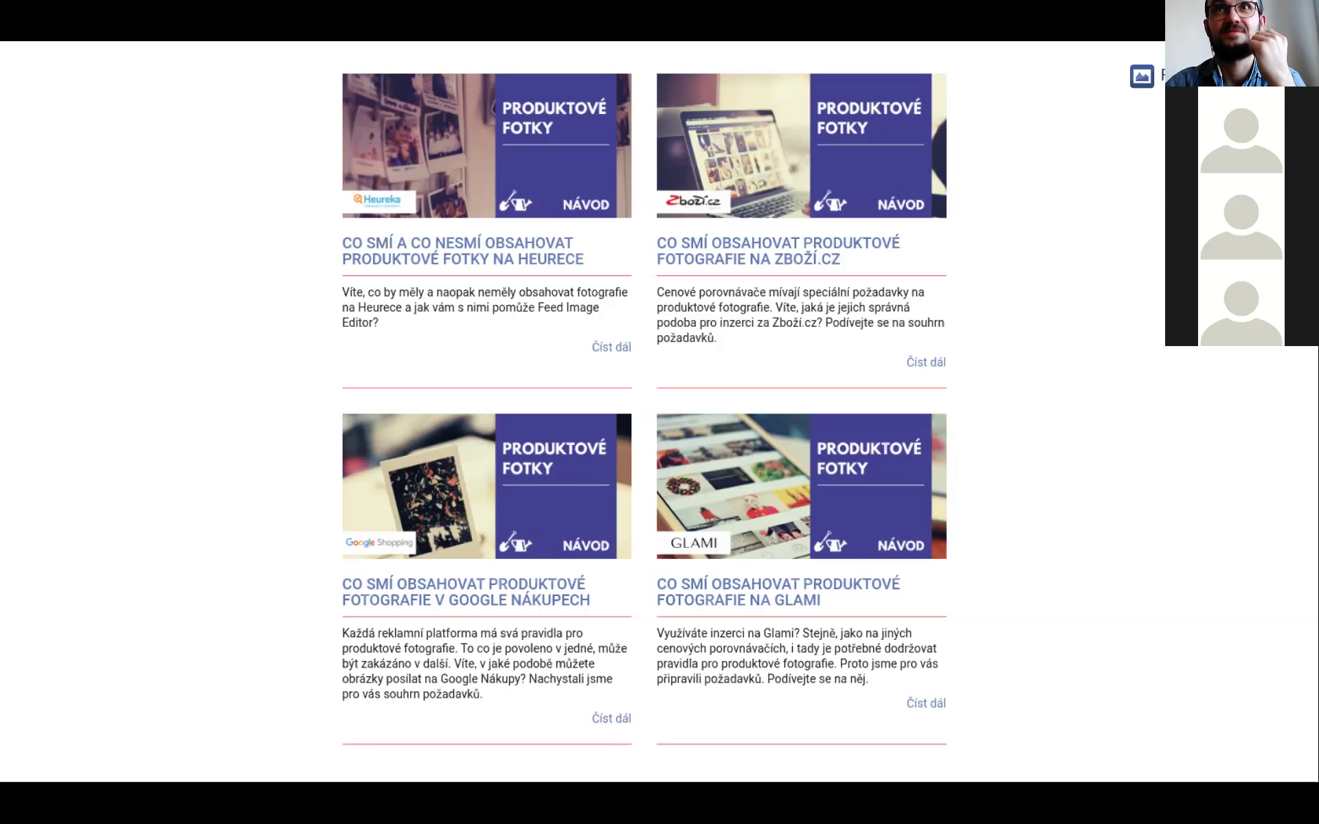
key(Right)
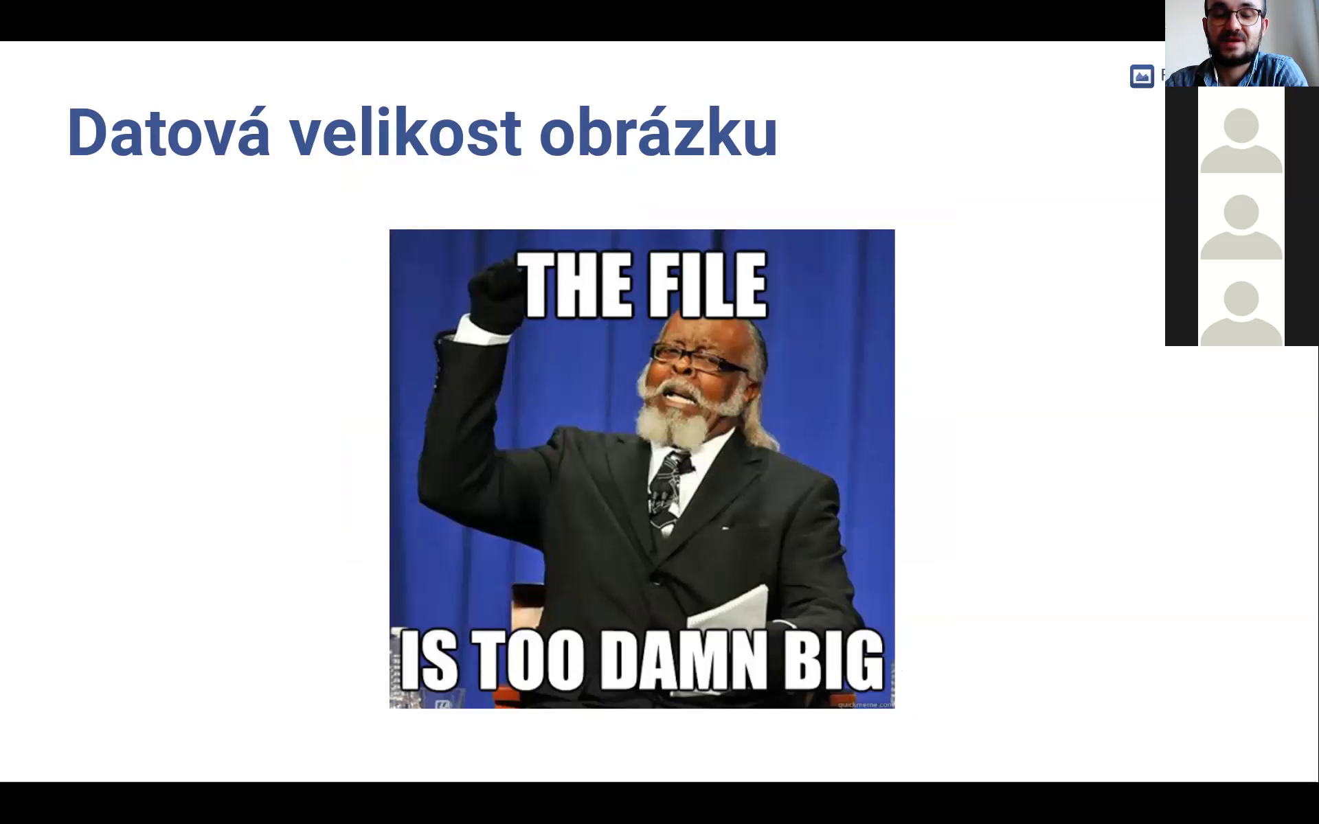
key(alt+Tab)
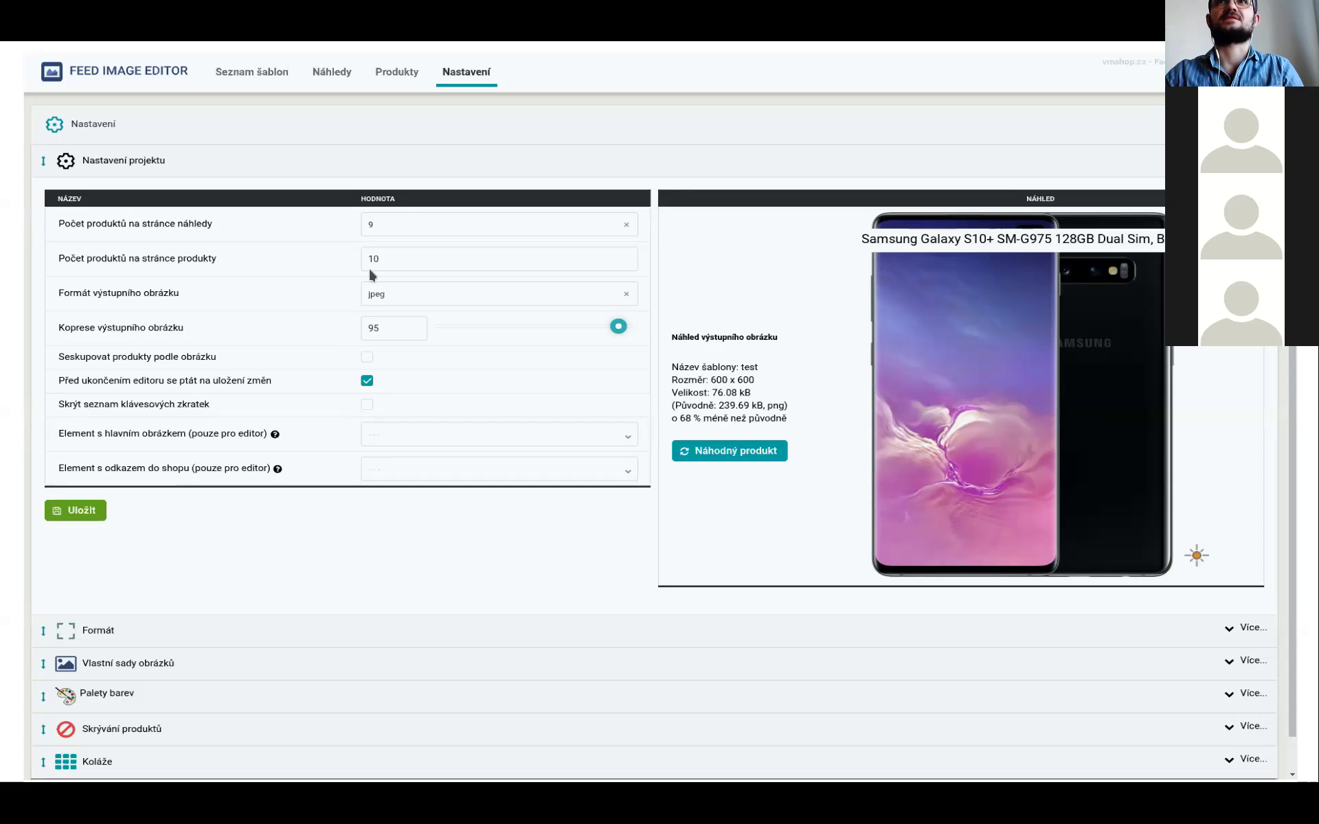
click(753, 51)
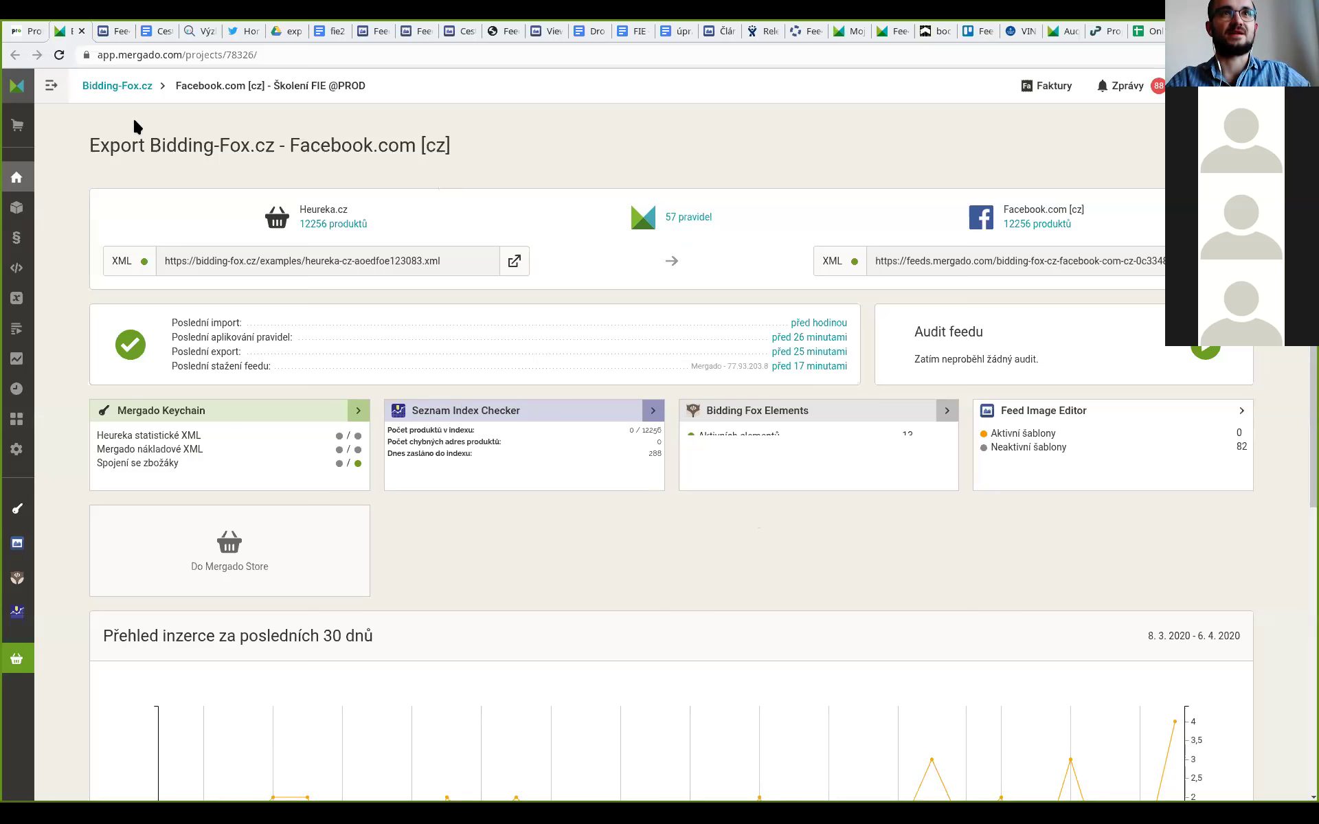
scroll(433, 193, down, 2)
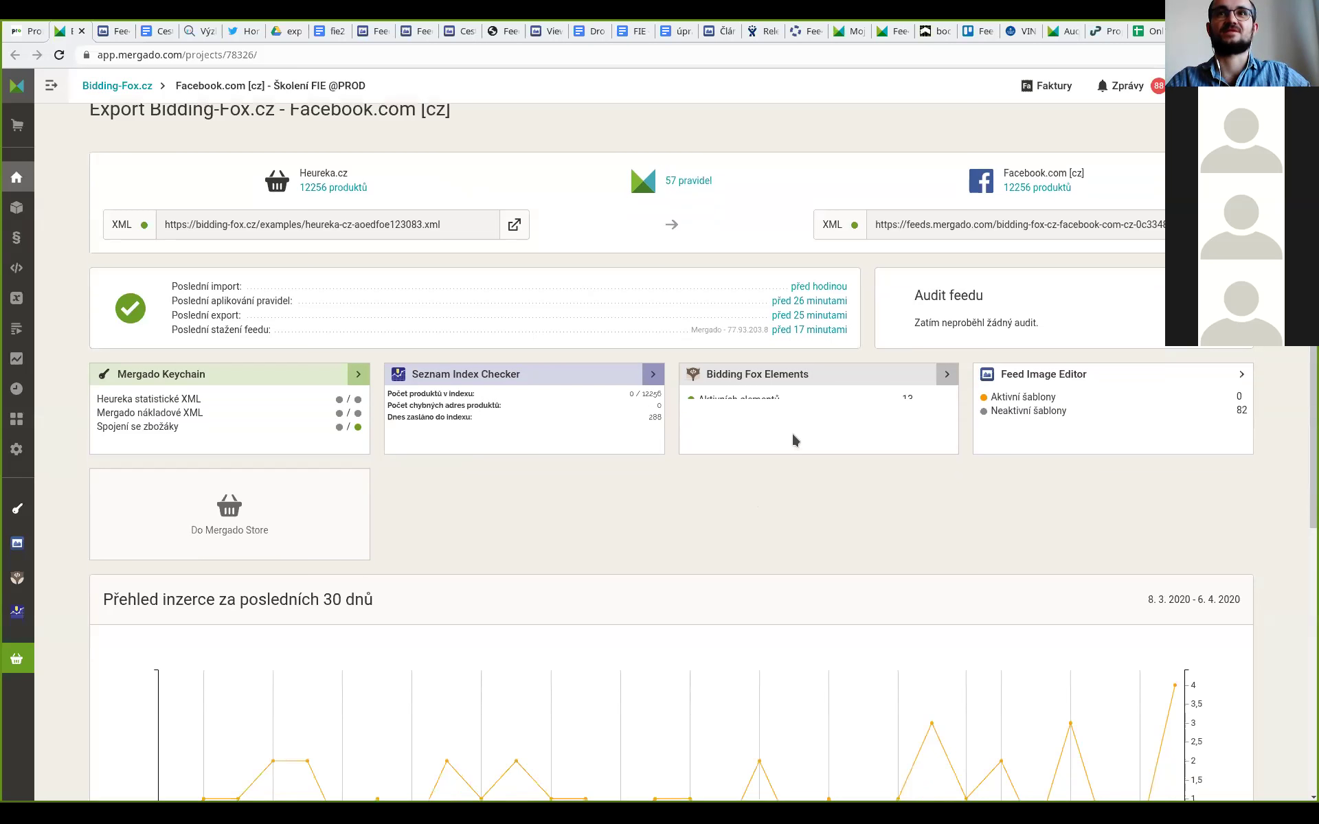
click(1000, 408)
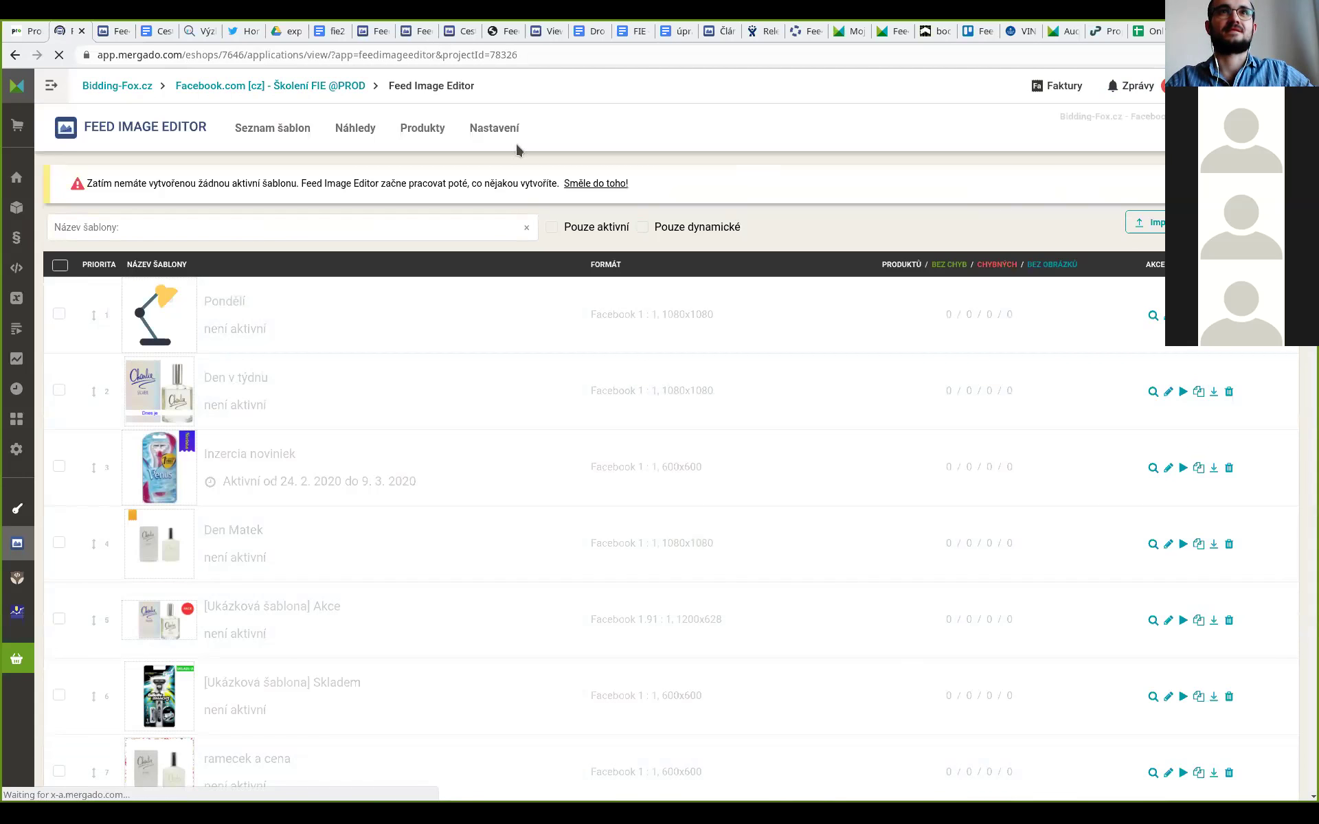
click(426, 134)
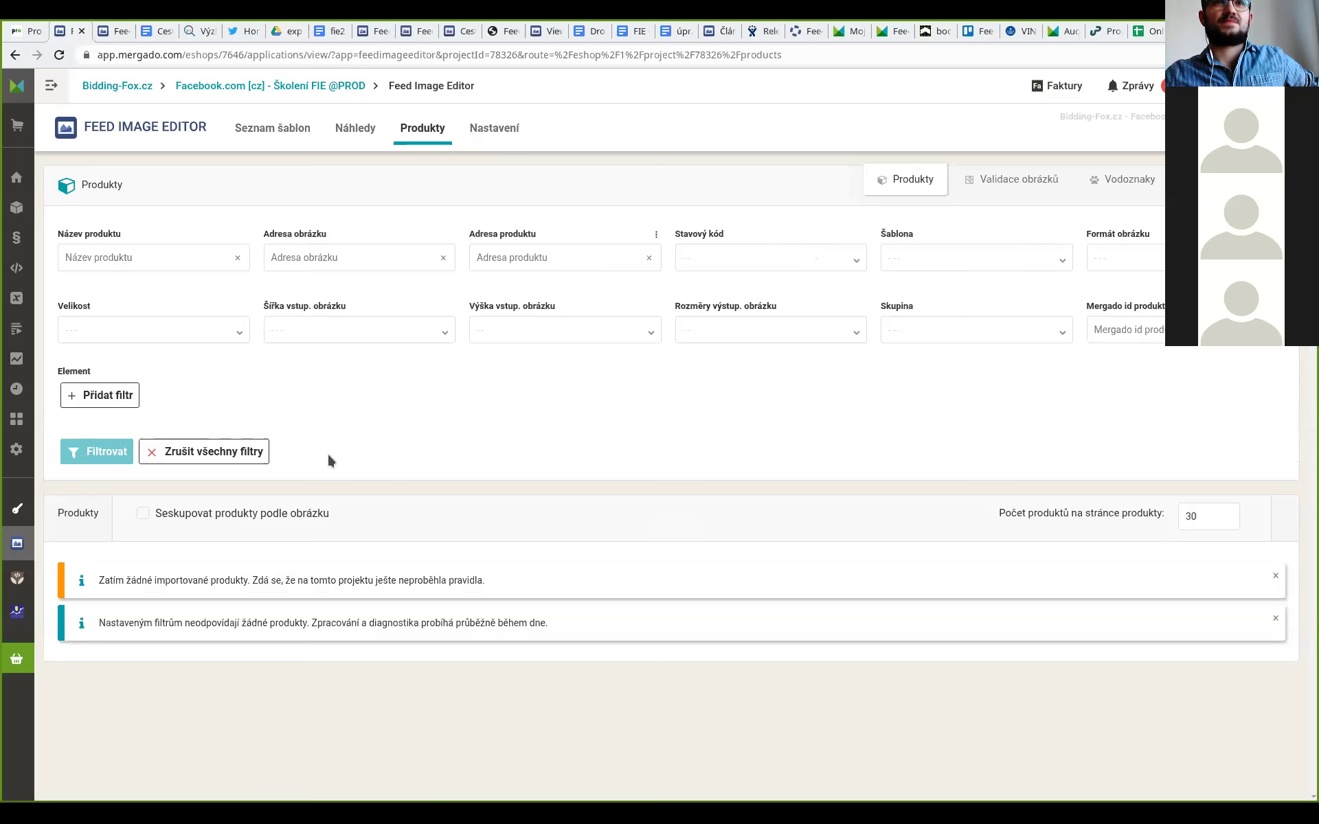
Step: Clear all product filters and reload the product list by reopening Feed Image Editor from the project overview
click(225, 452)
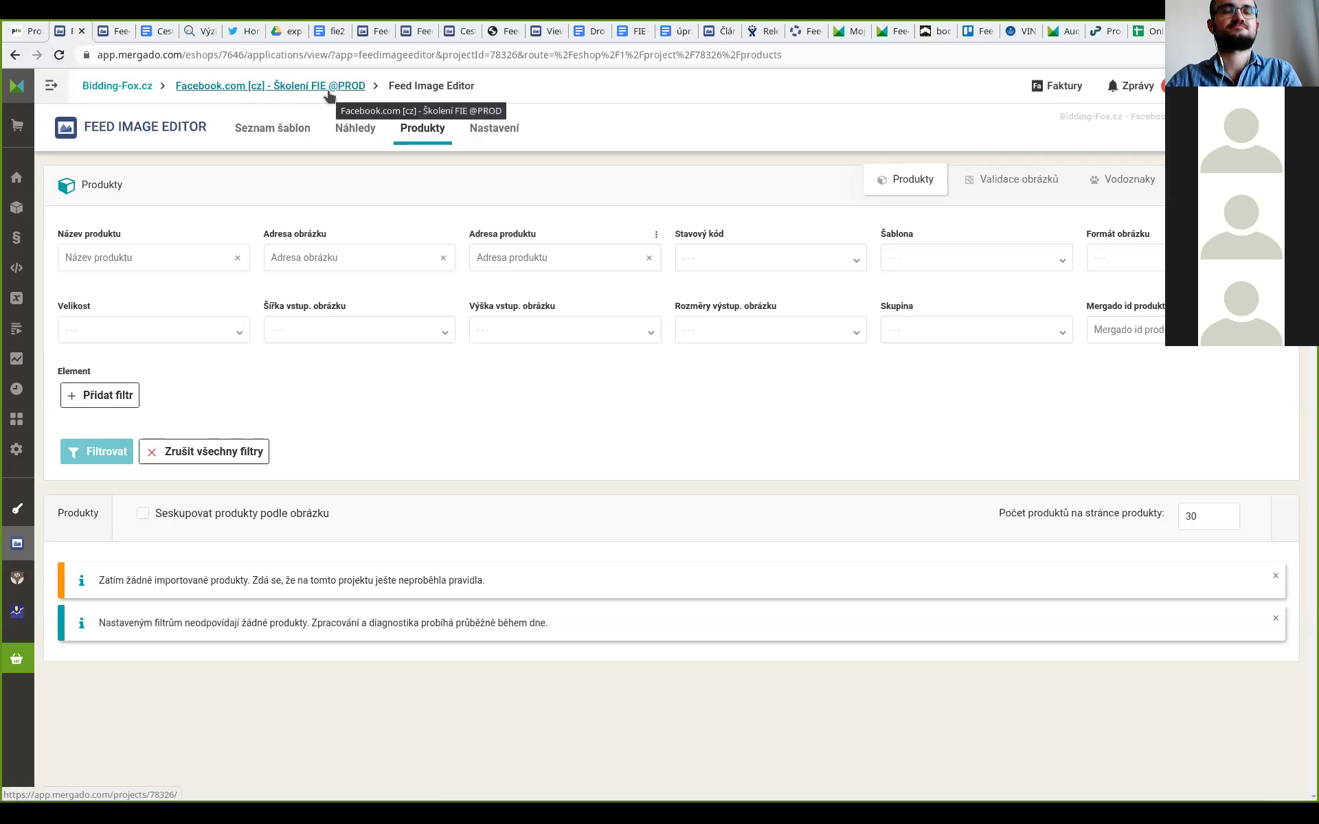
click(65, 130)
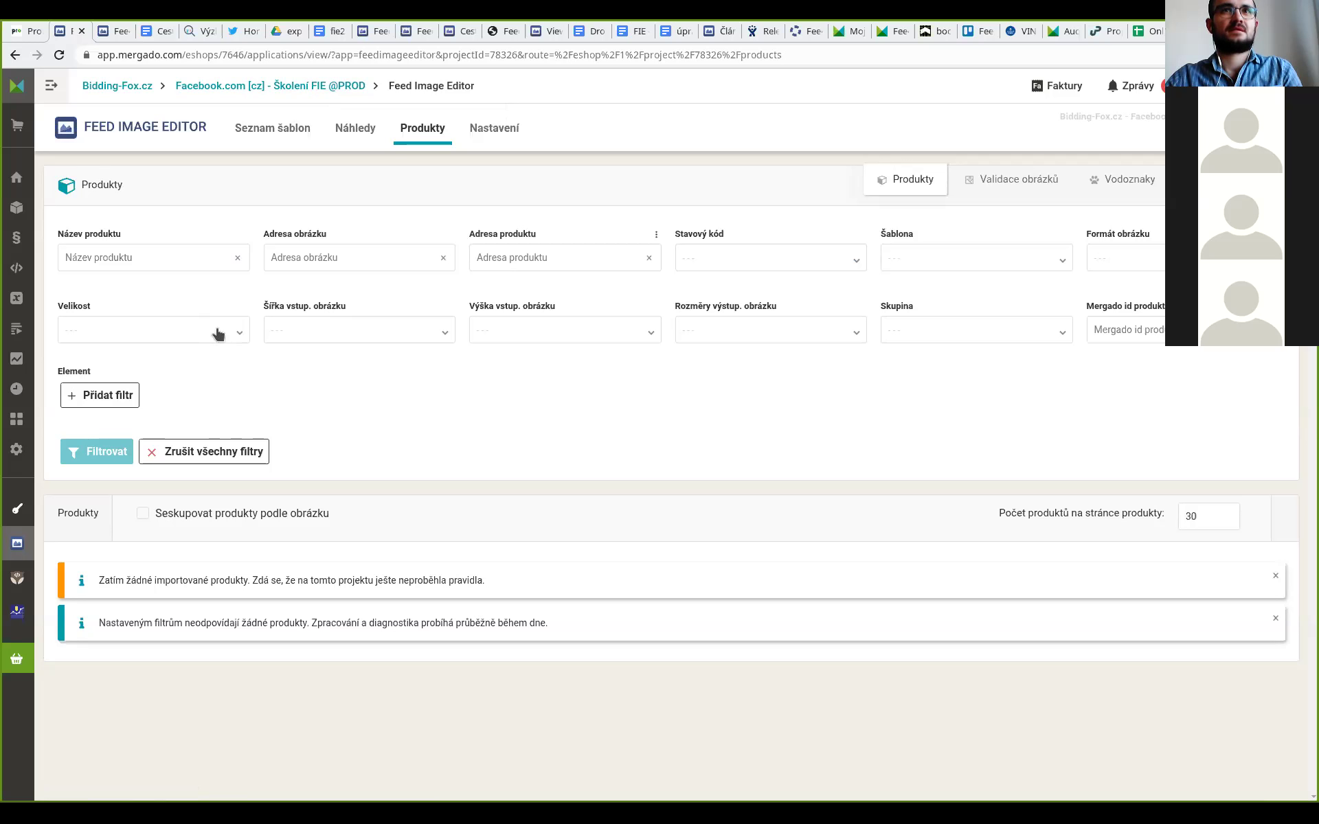
click(317, 88)
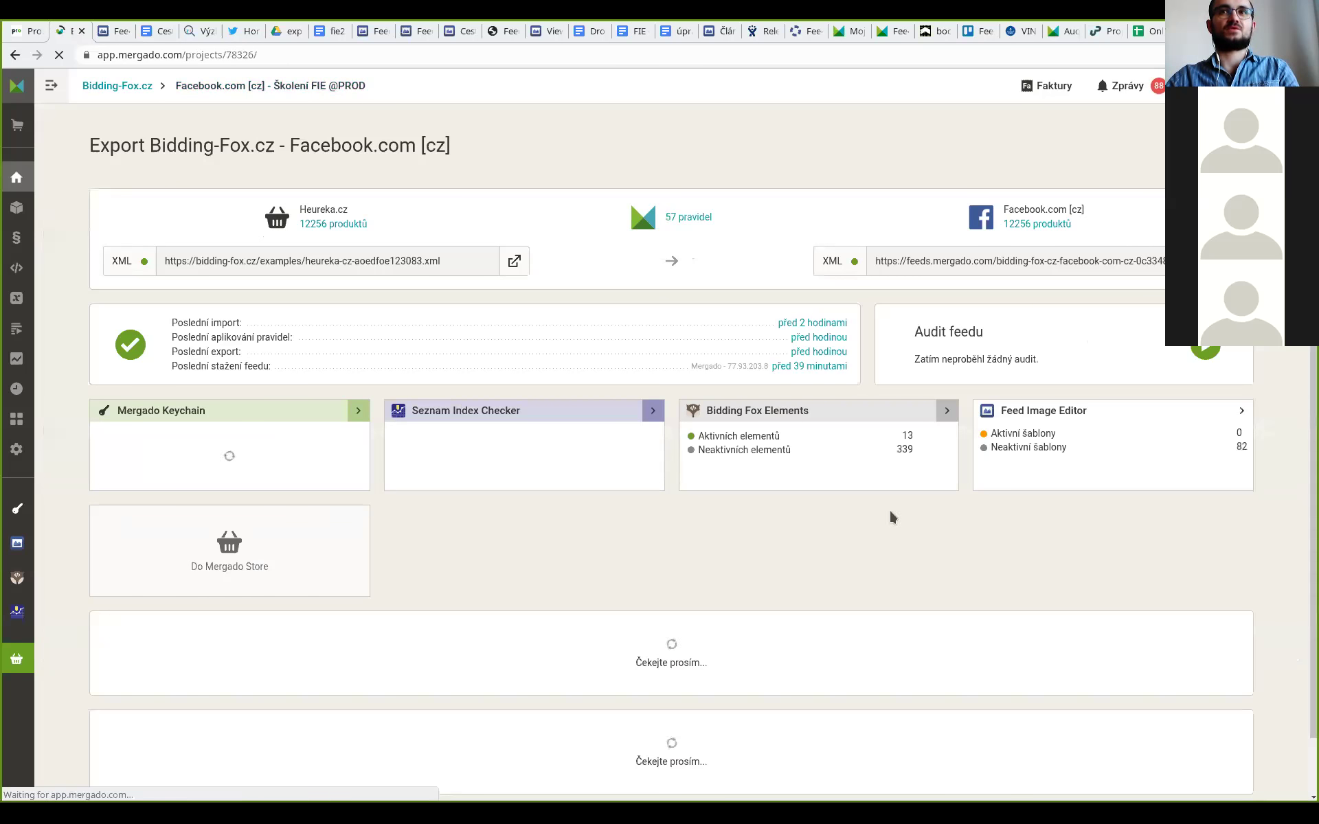
click(1032, 411)
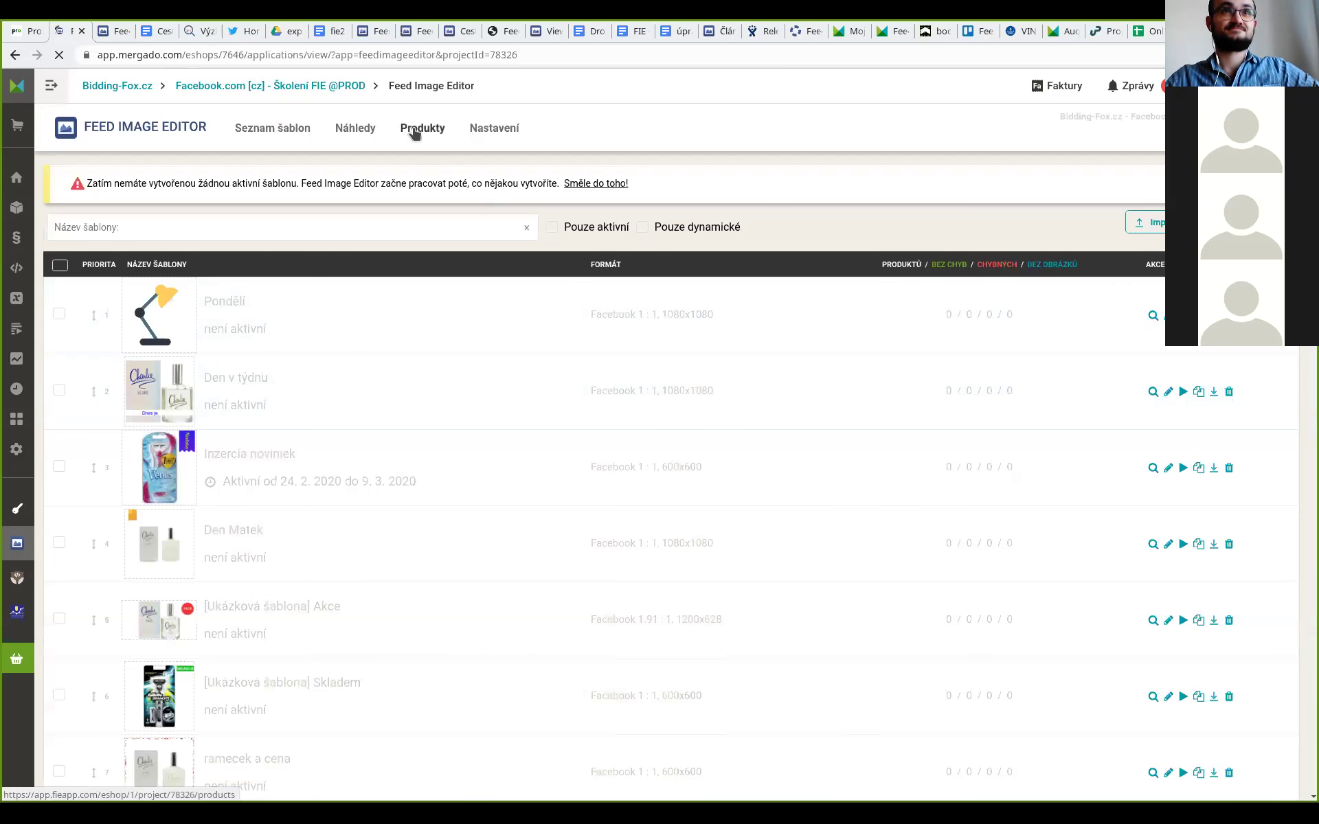
click(415, 132)
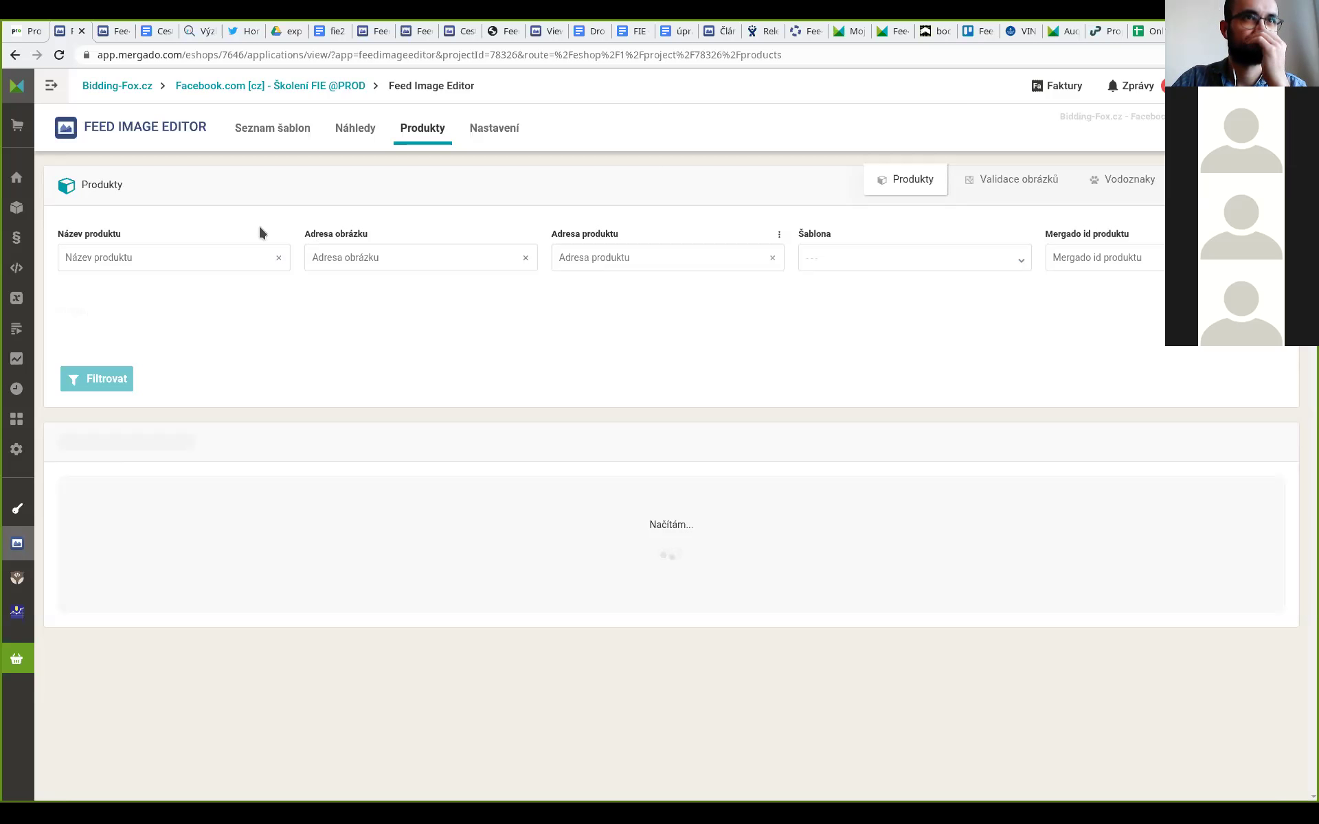
click(103, 35)
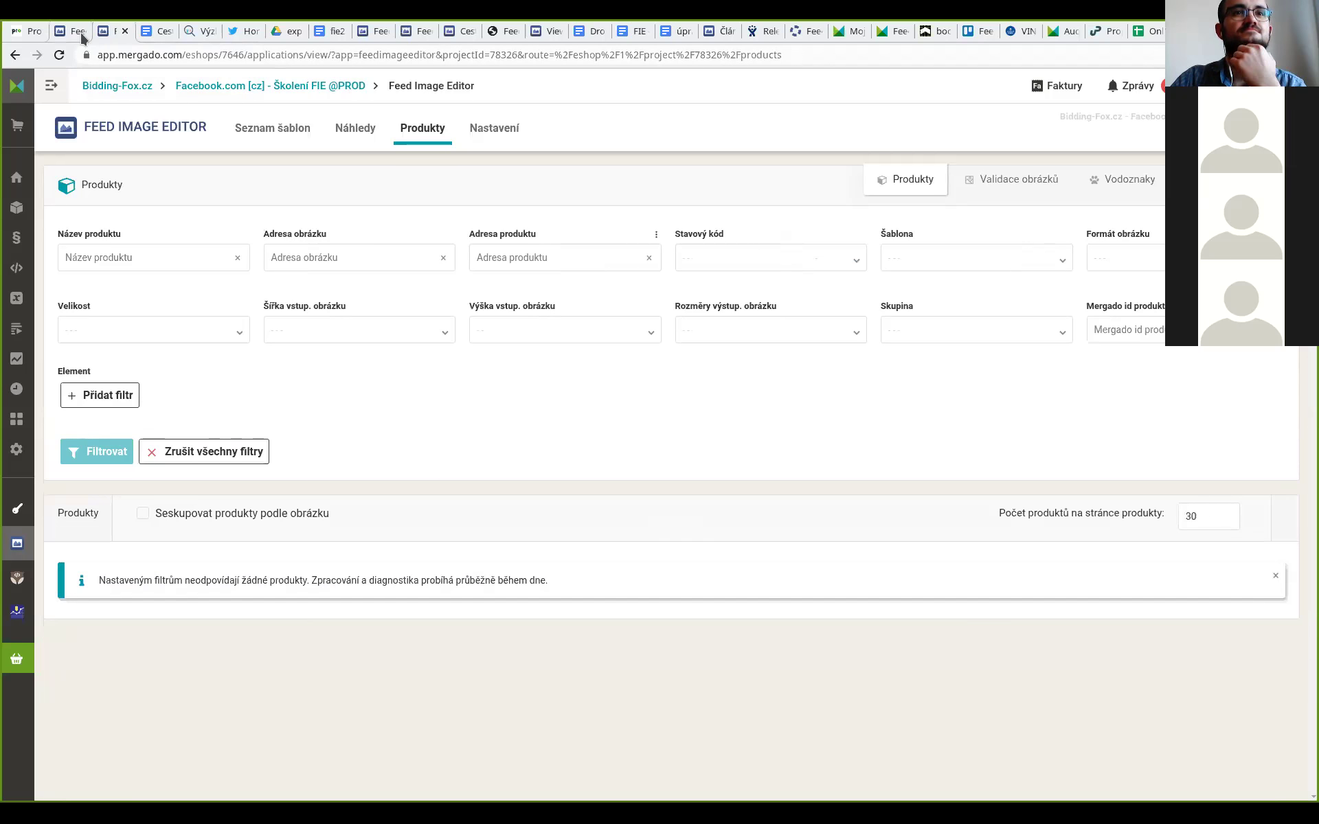
click(81, 36)
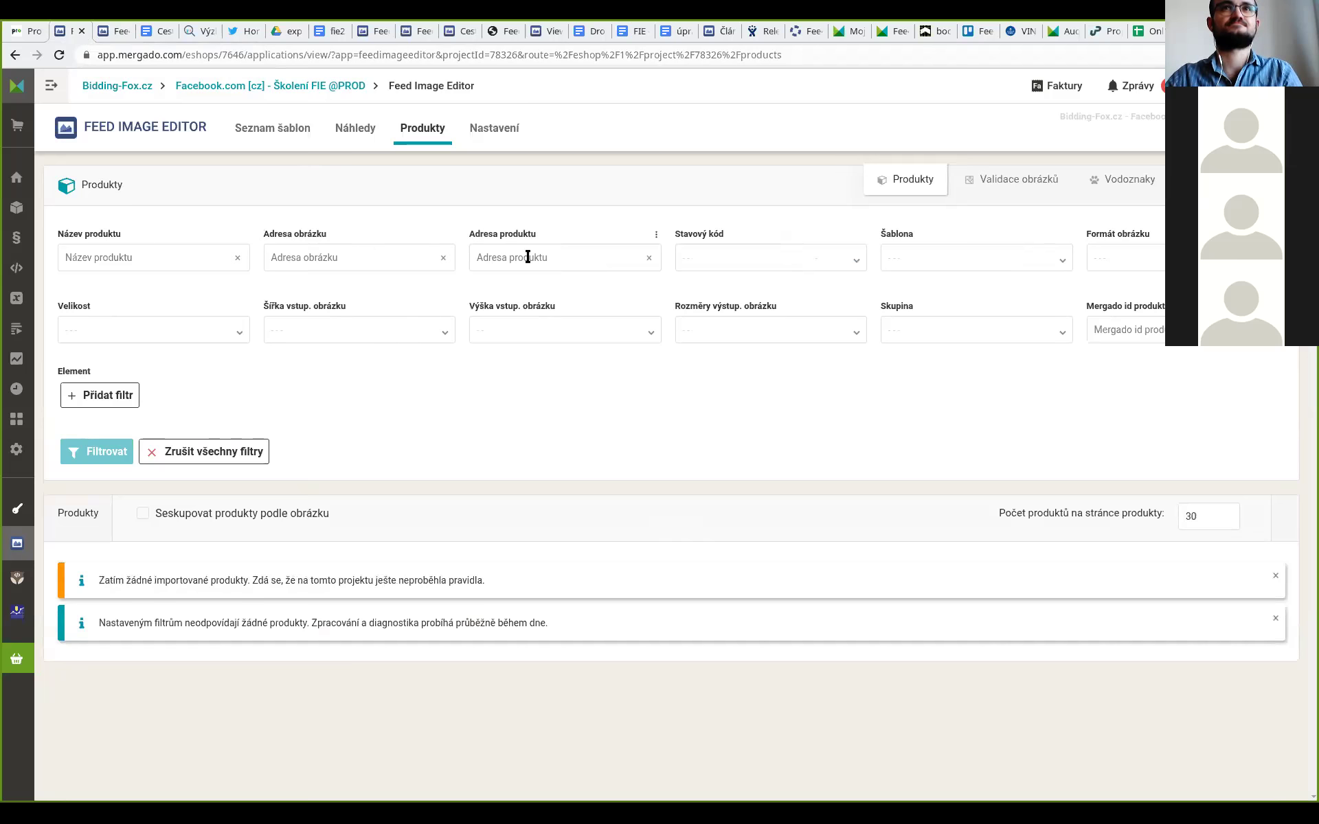
click(763, 269)
click(788, 252)
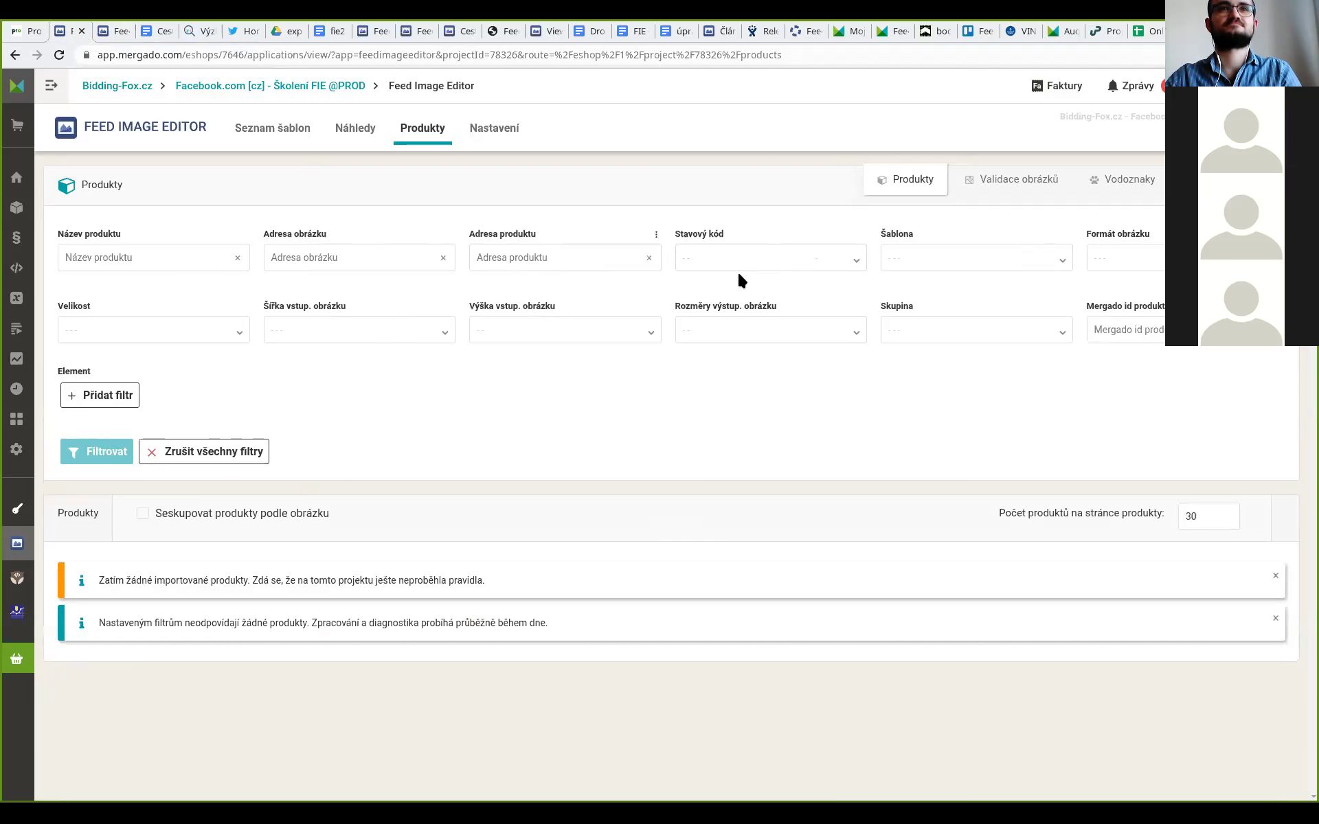
click(47, 89)
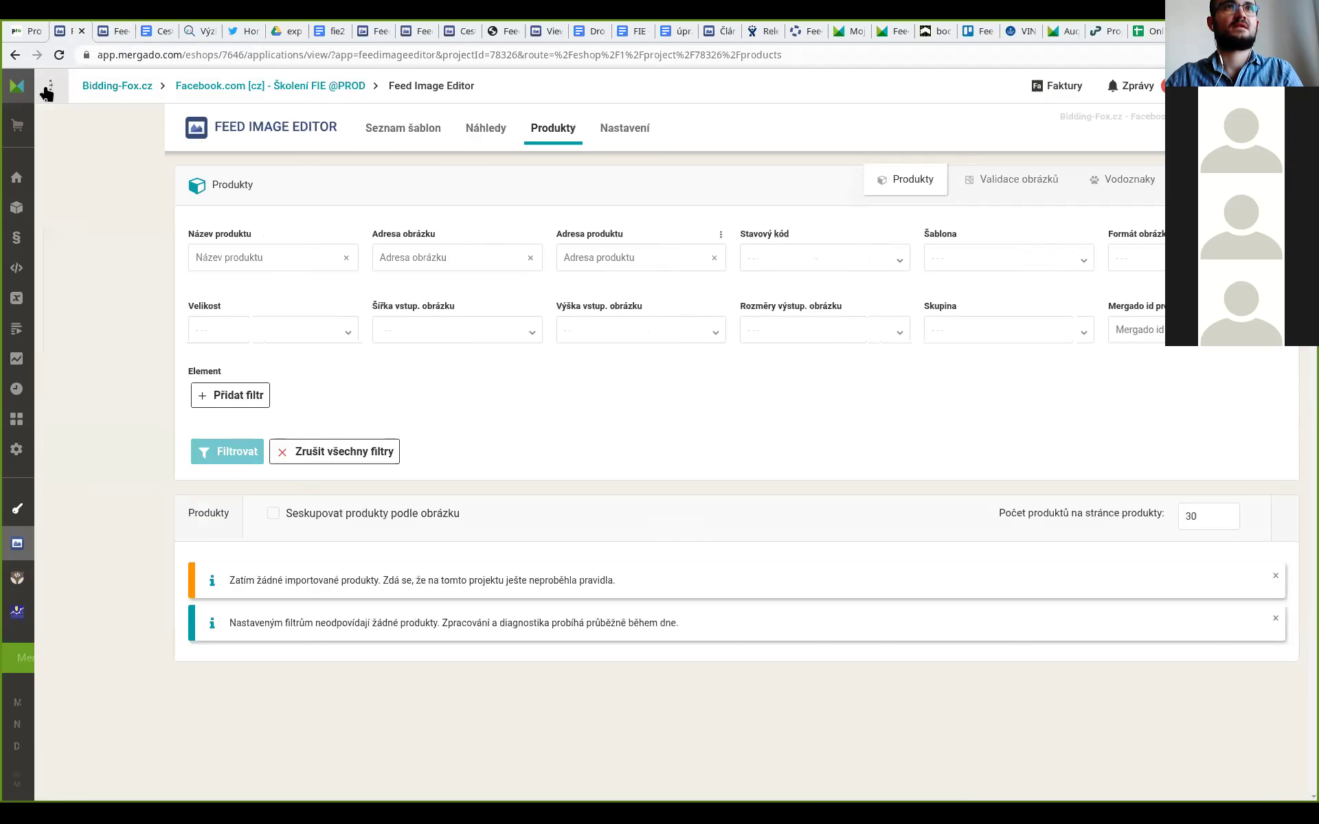
click(95, 128)
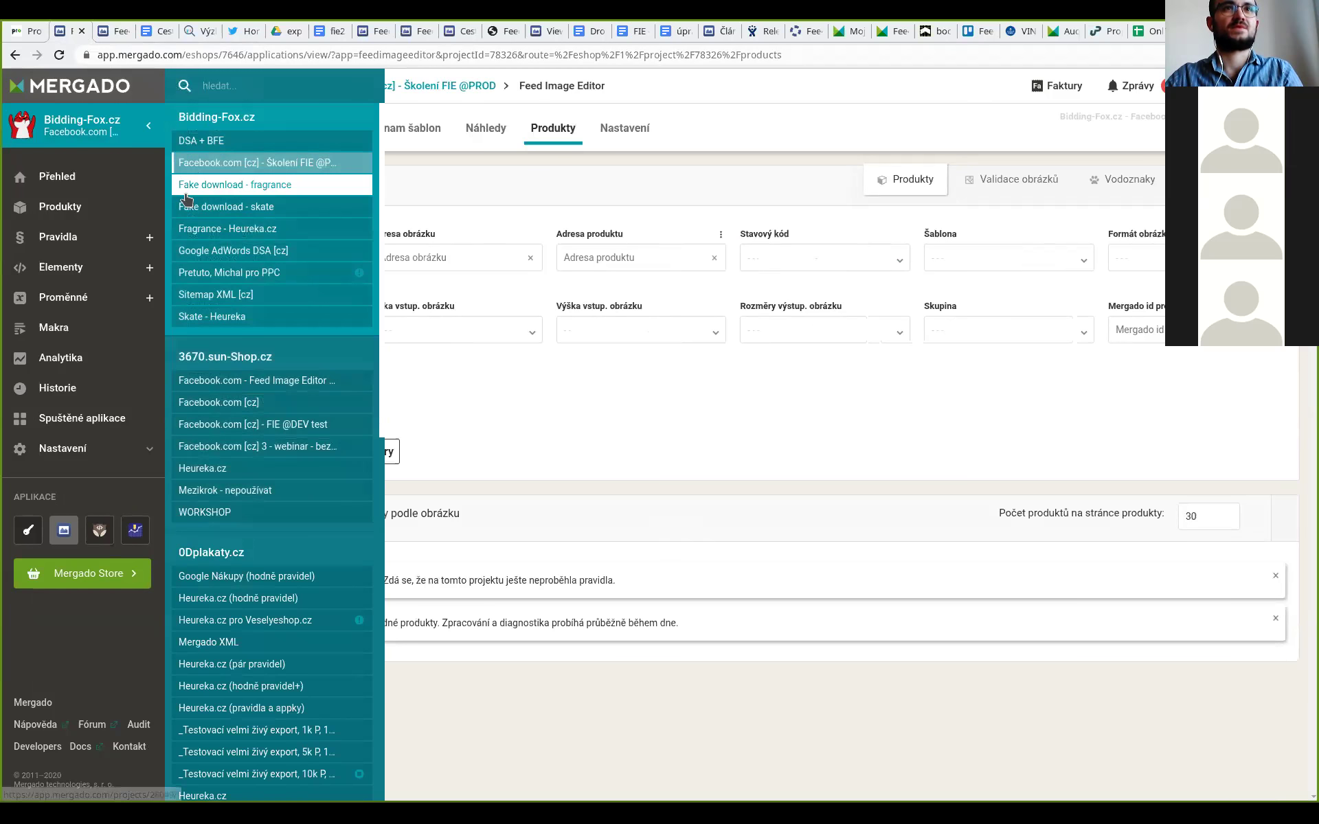
scroll(320, 412, down, 12)
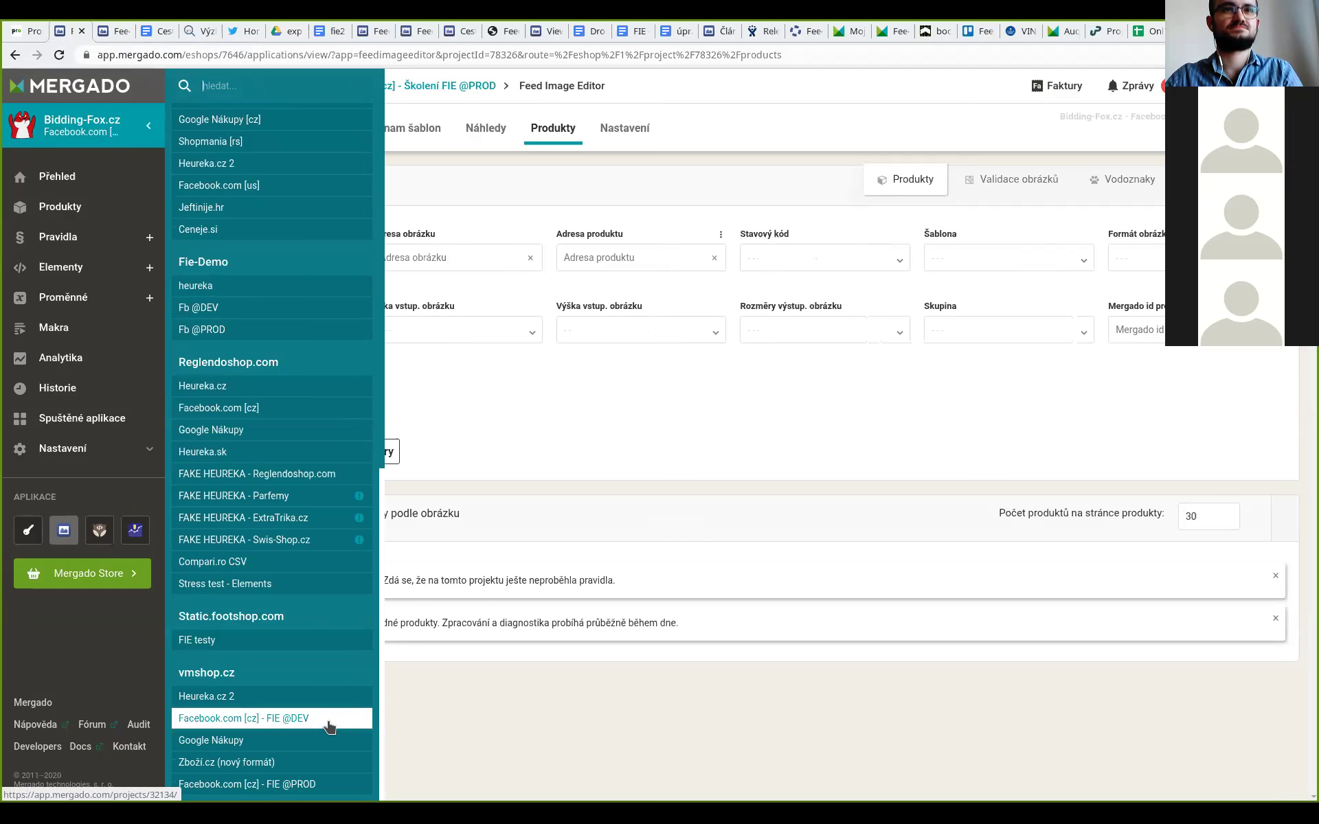
click(325, 721)
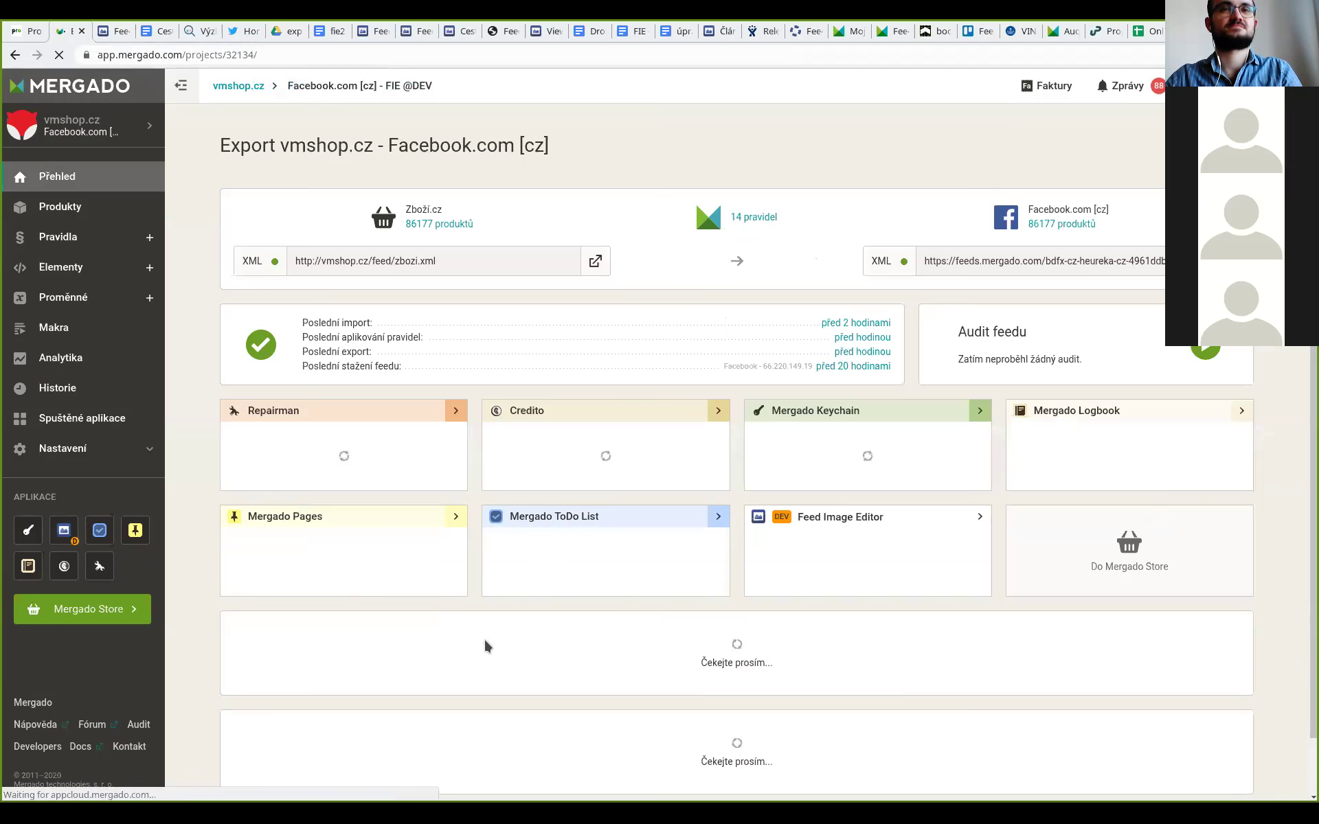
click(881, 520)
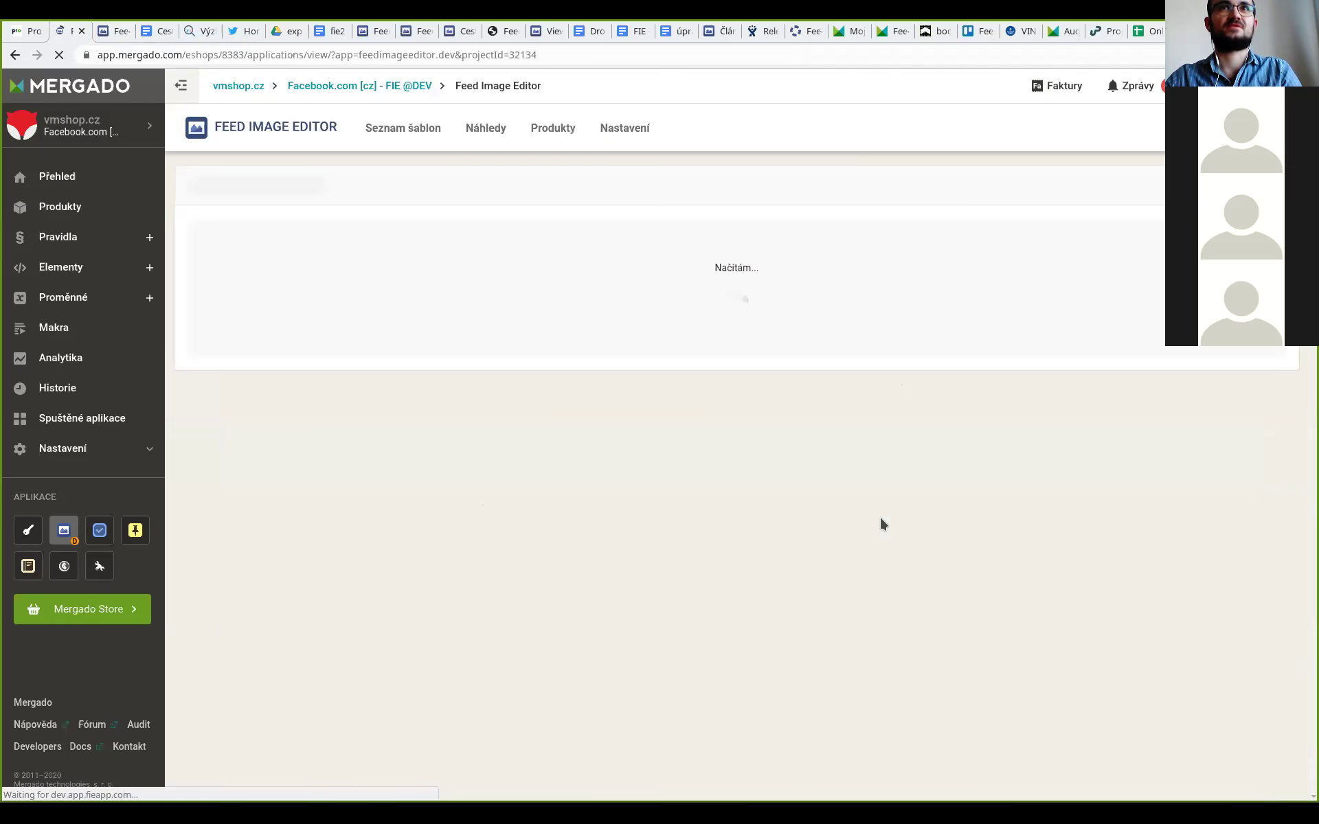
click(553, 130)
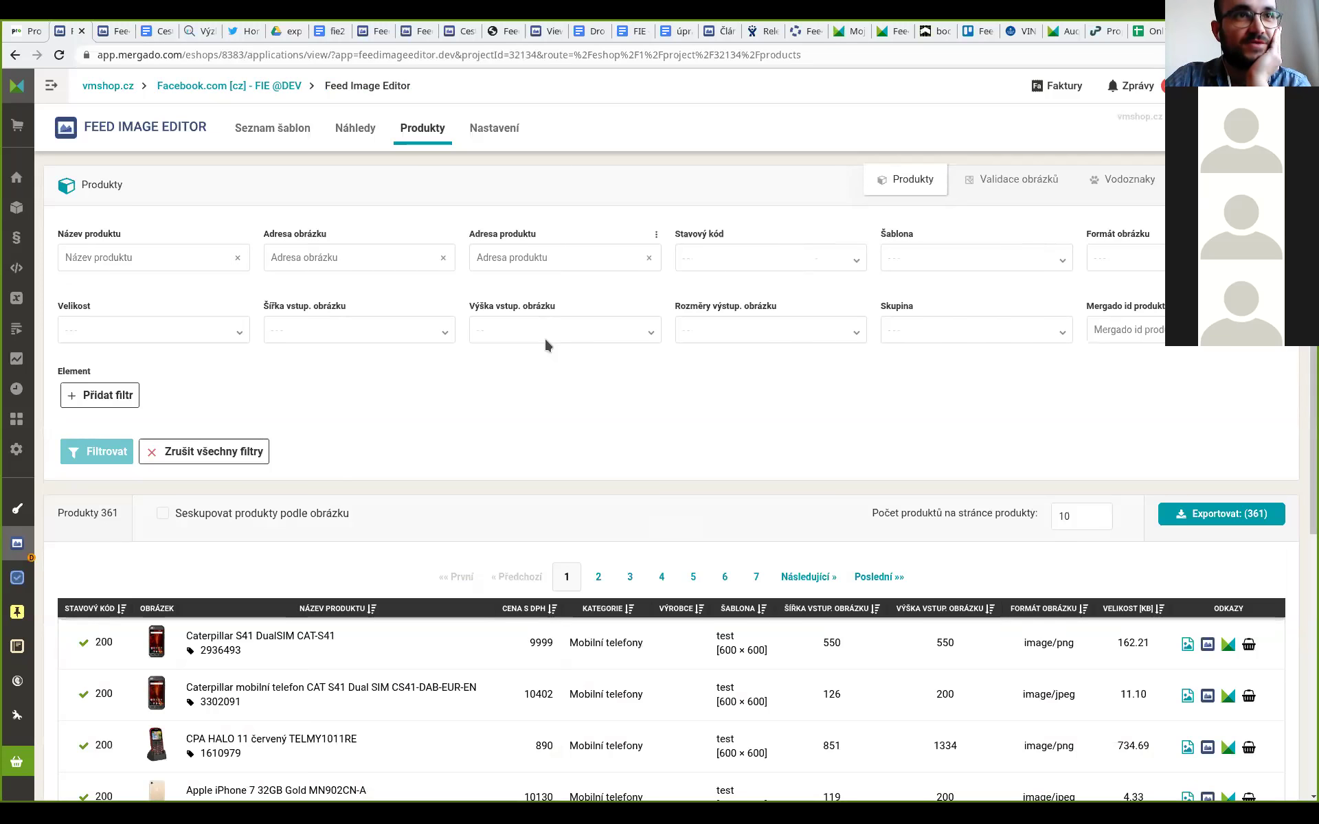
Step: Examine the product table and the total number of products in the vmshop.cz project
scroll(576, 343, down, 1)
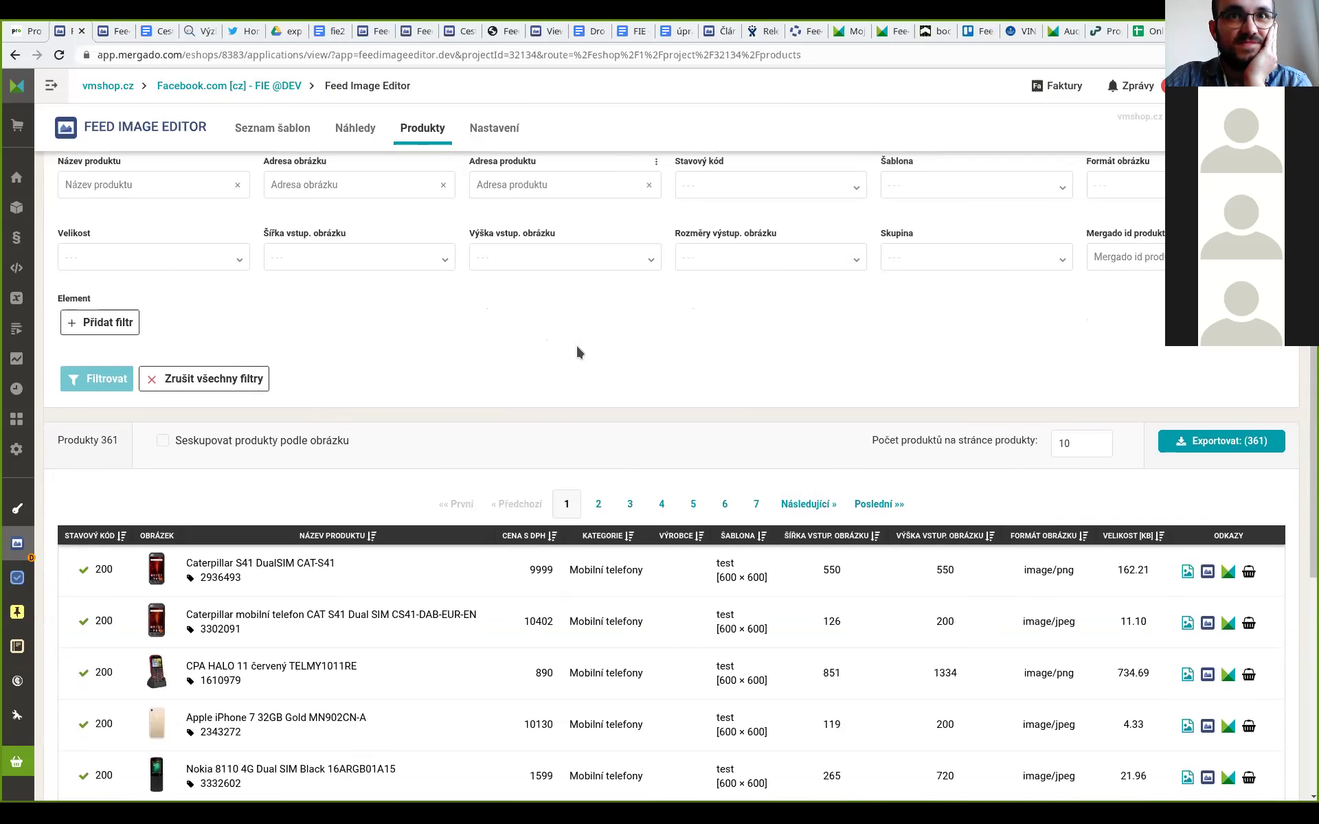
scroll(577, 352, down, 2)
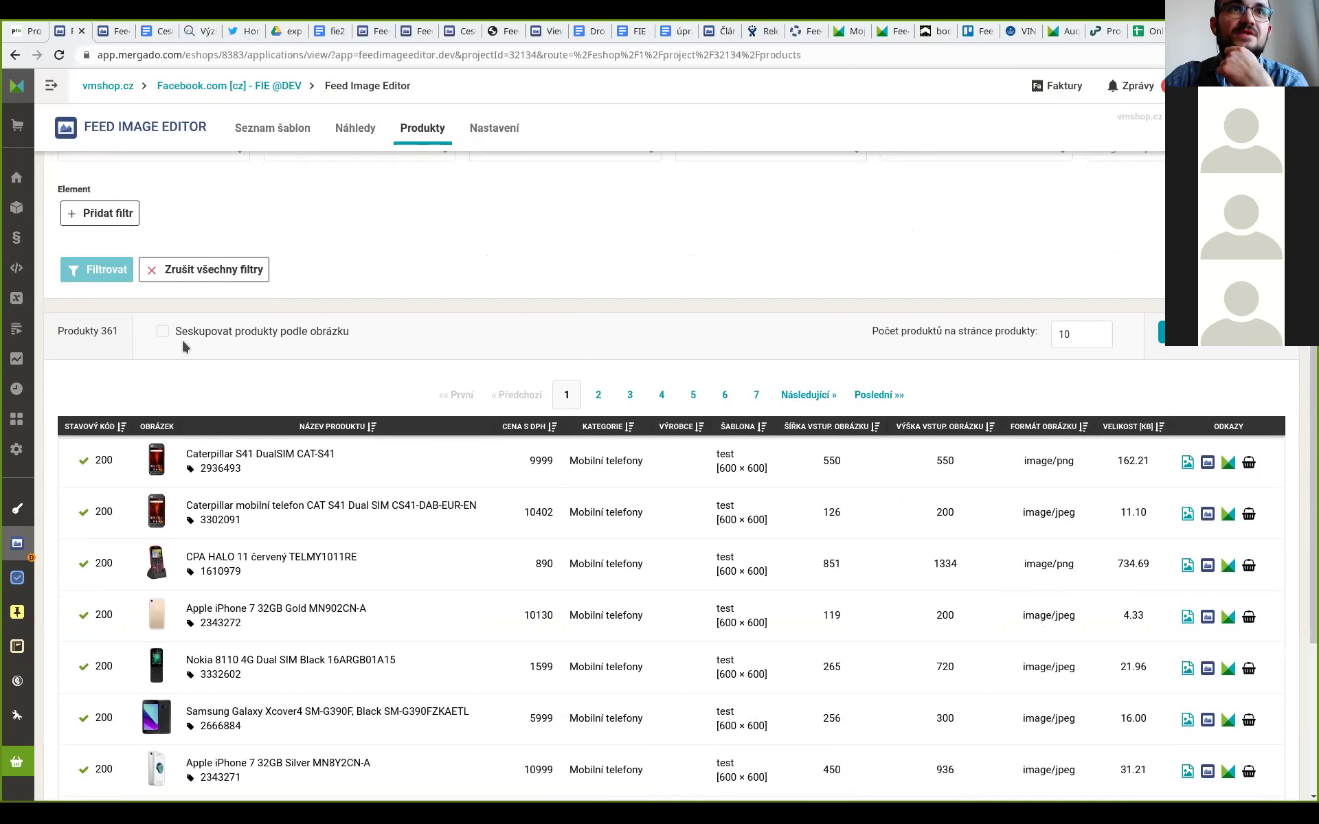
drag(100, 328, 120, 338)
click(120, 338)
double_click(117, 334)
click(537, 270)
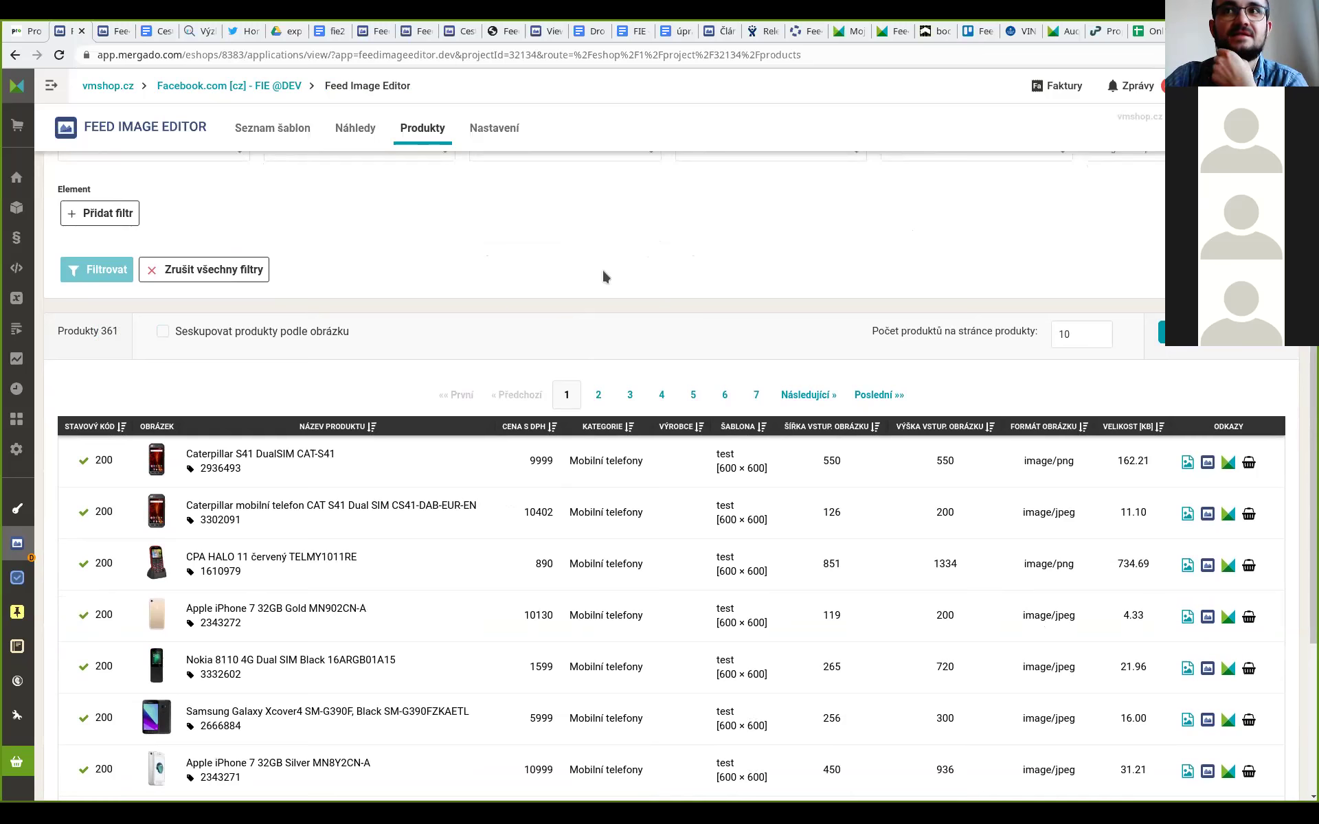
Step: Filter the product list by the group "Produkty bez obrázků" and check the number of matching products
scroll(604, 269, up, 3)
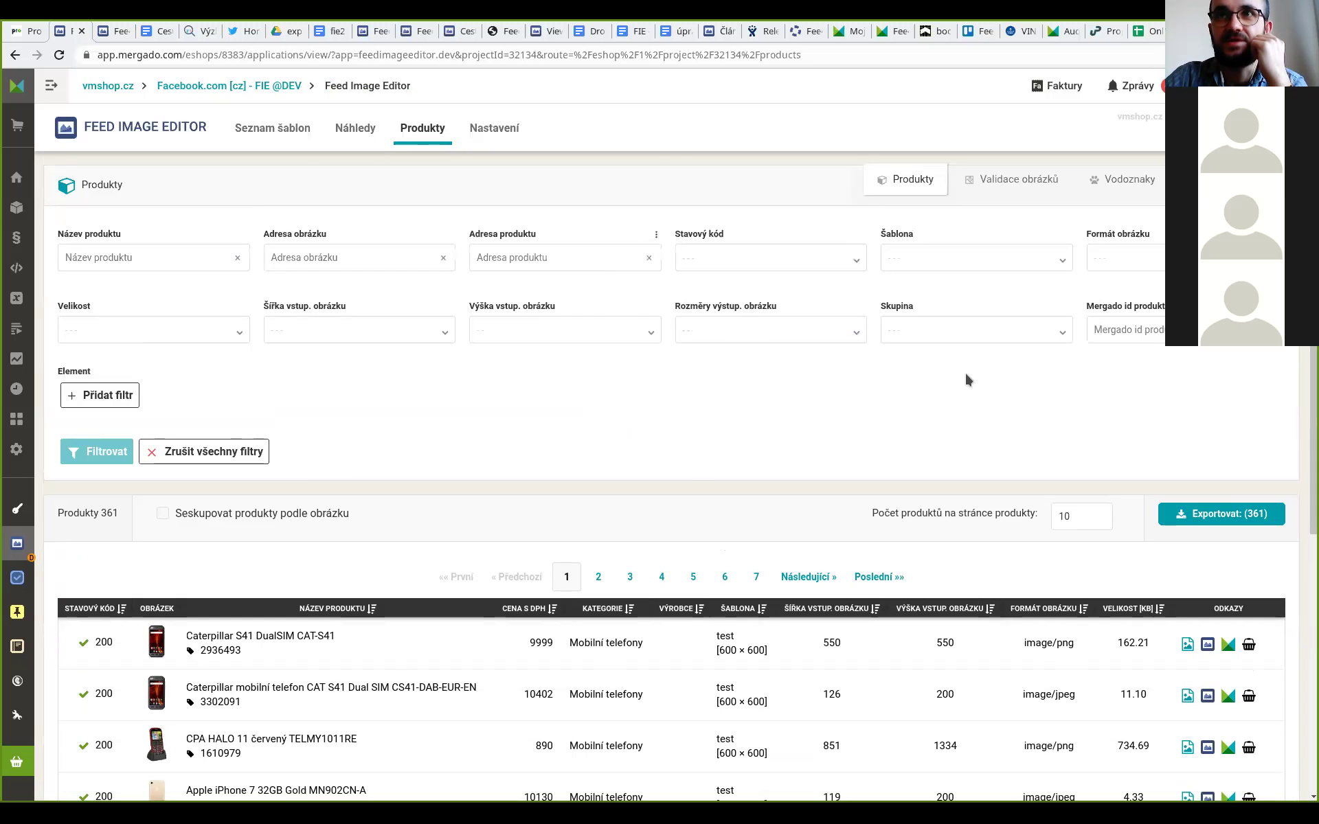
click(979, 336)
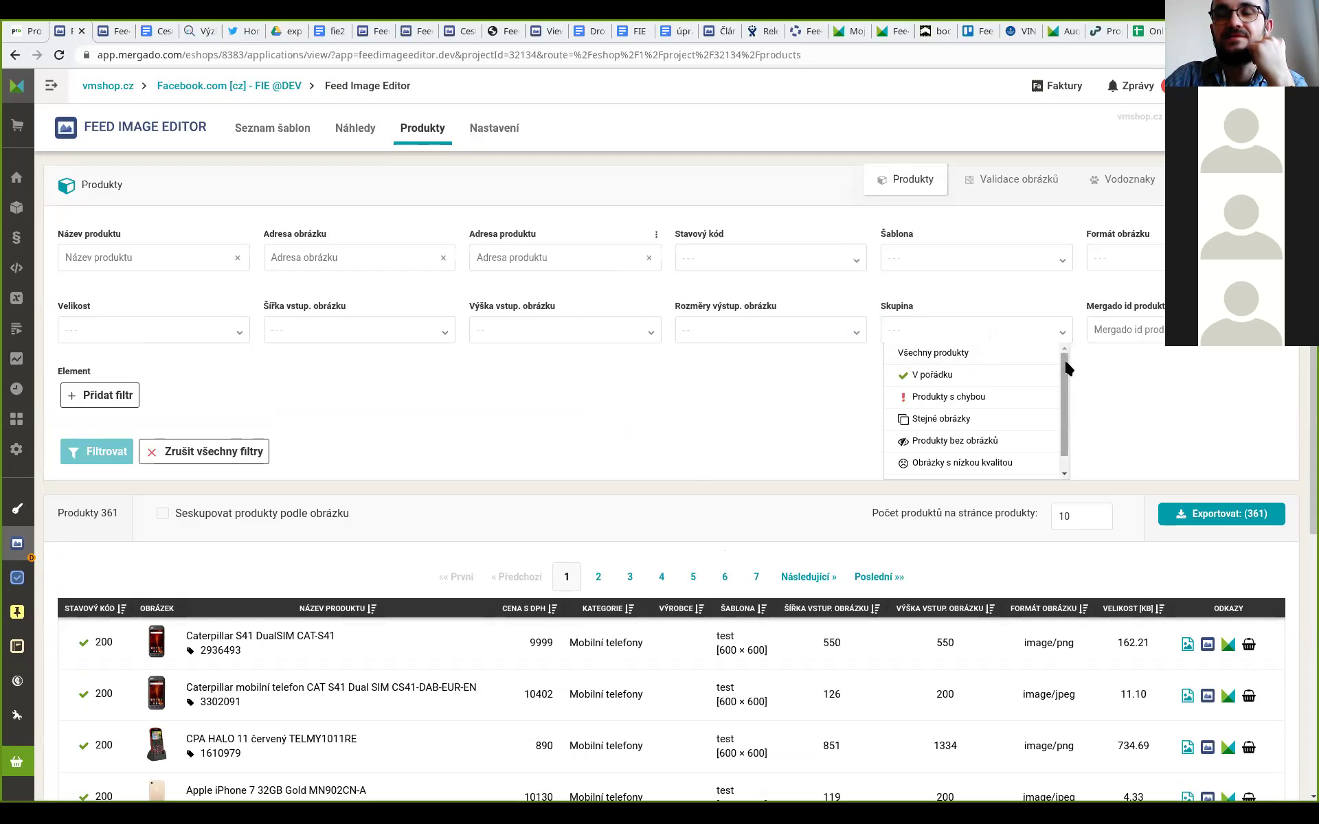
drag(1066, 362, 1062, 389)
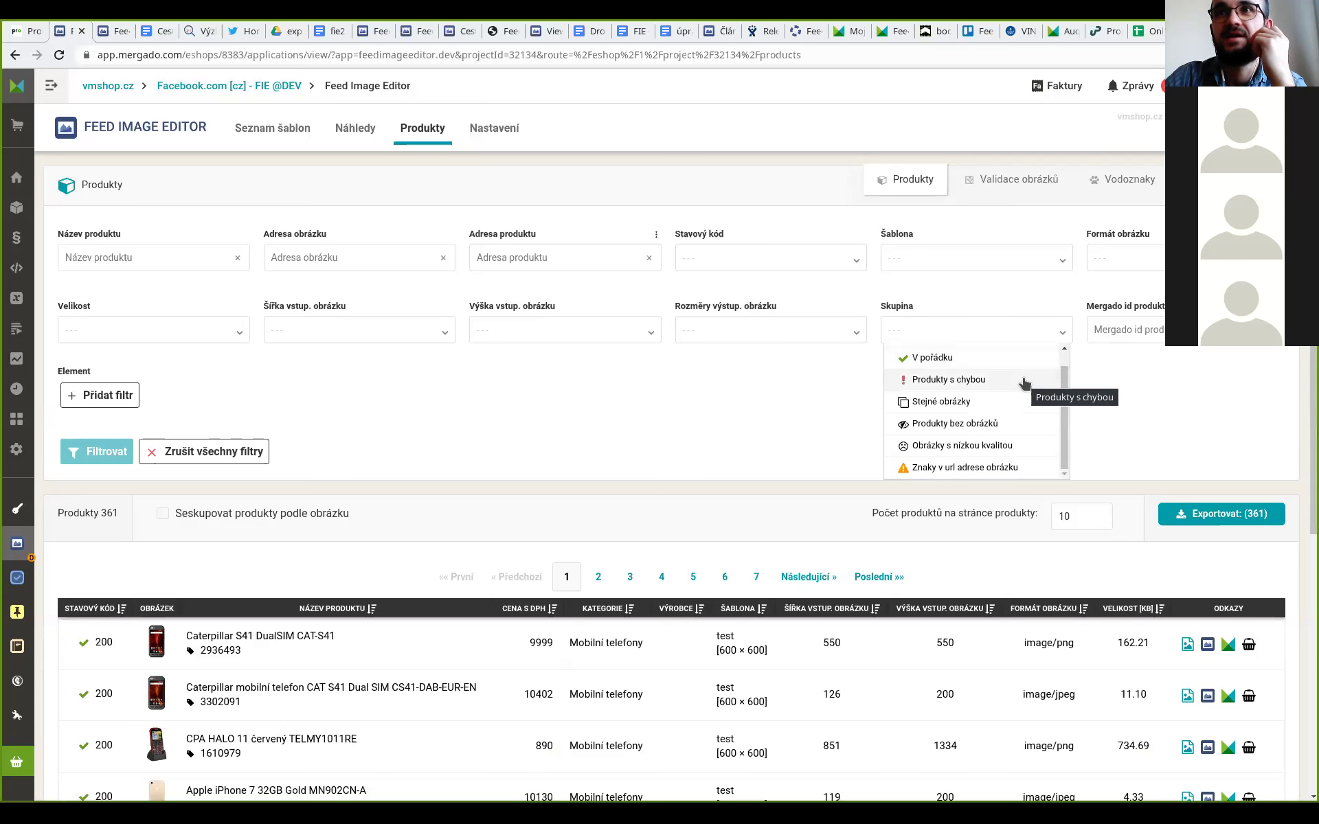
click(1019, 426)
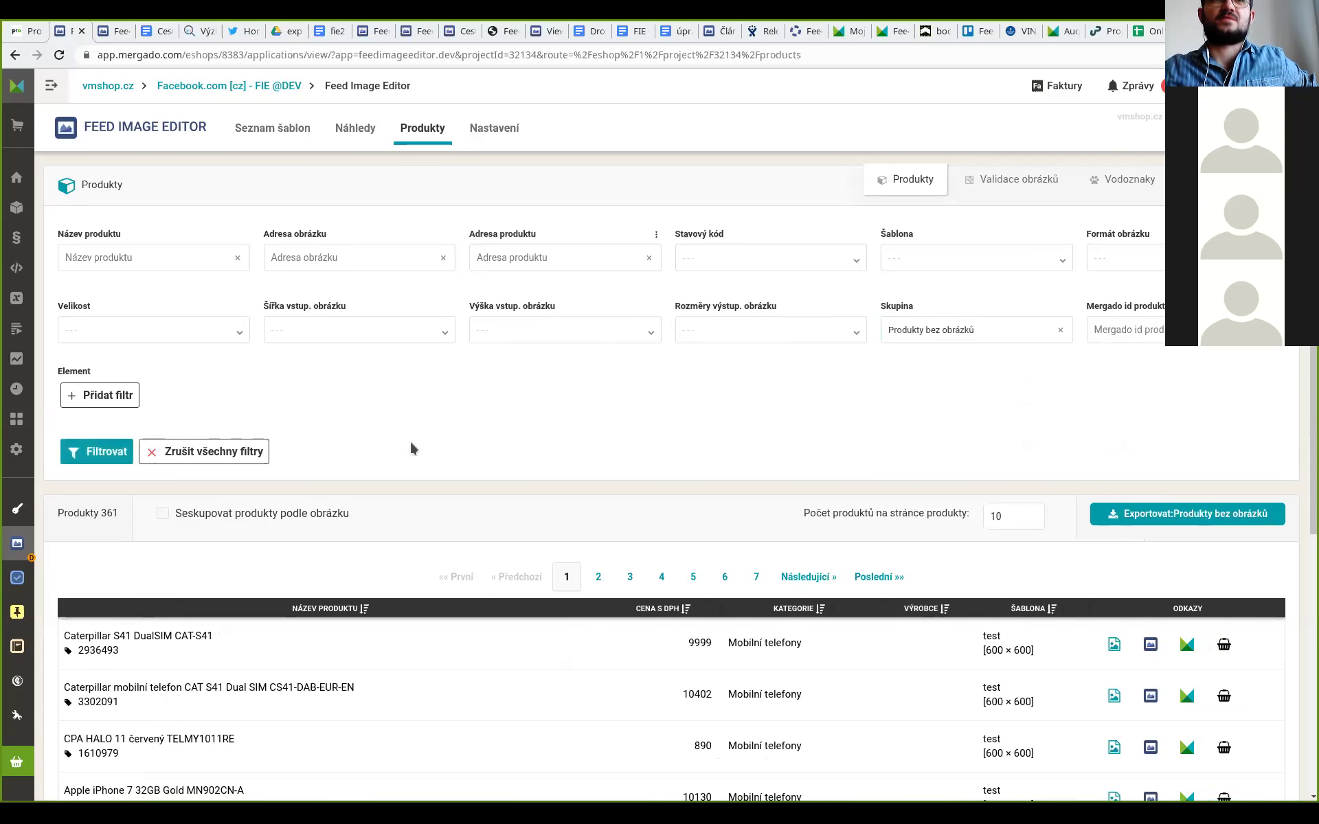
click(94, 452)
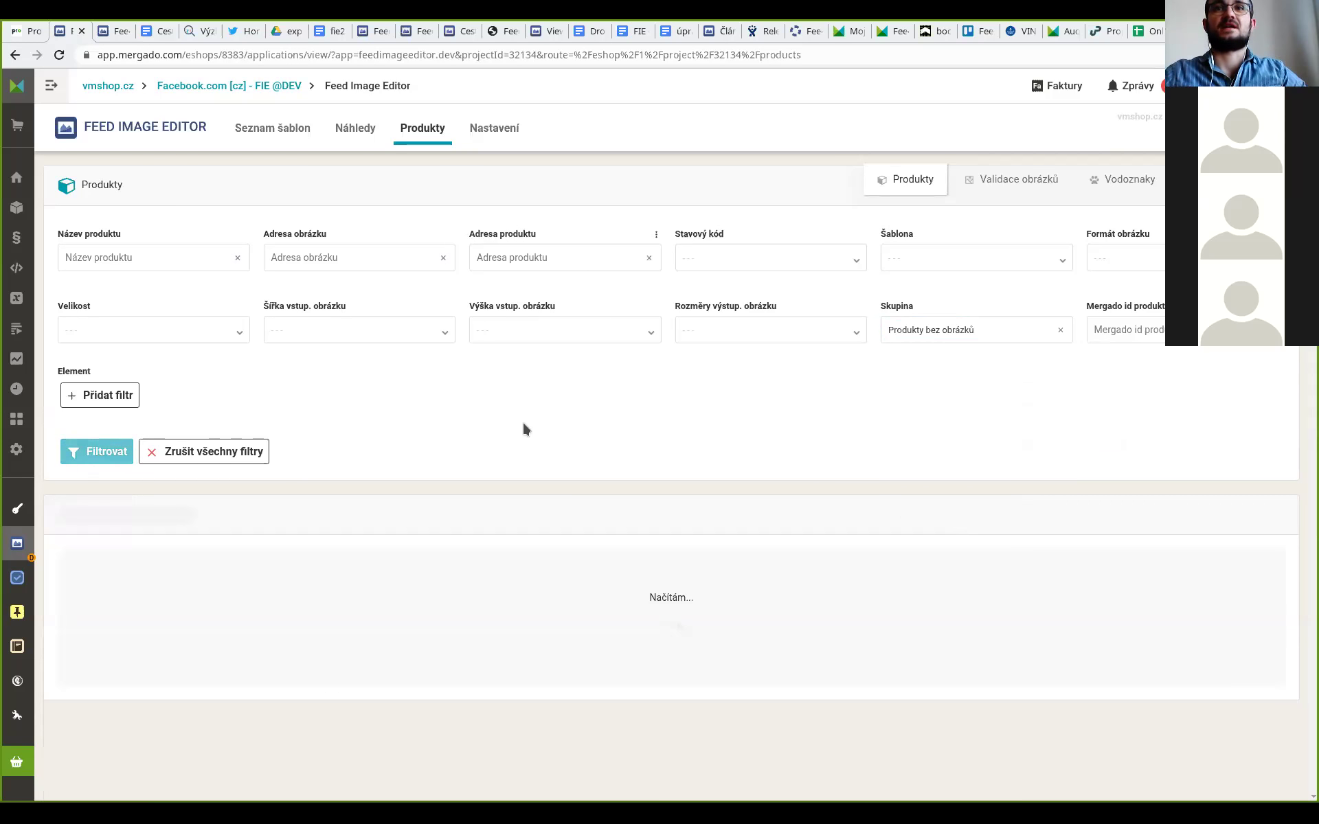
scroll(522, 420, down, 2)
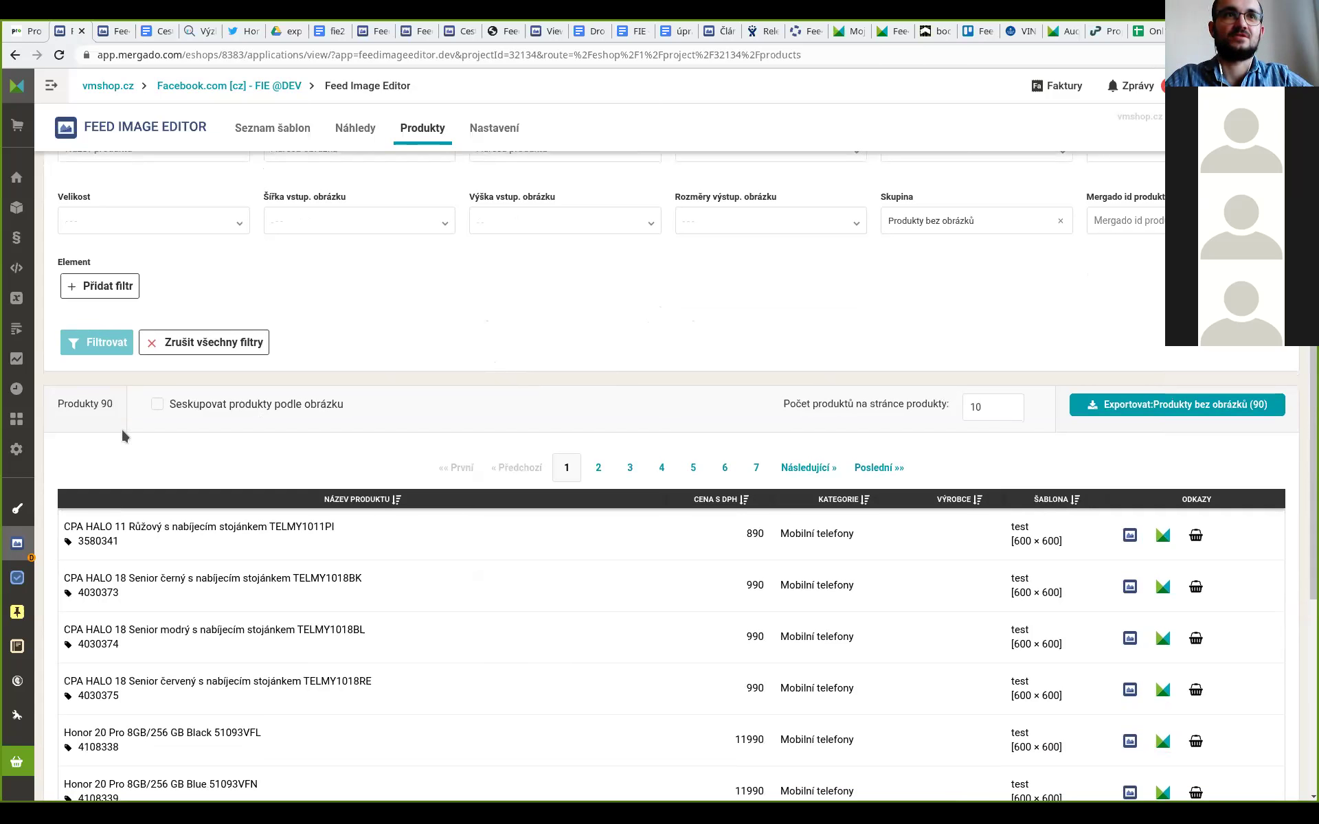
drag(57, 404, 114, 409)
click(114, 410)
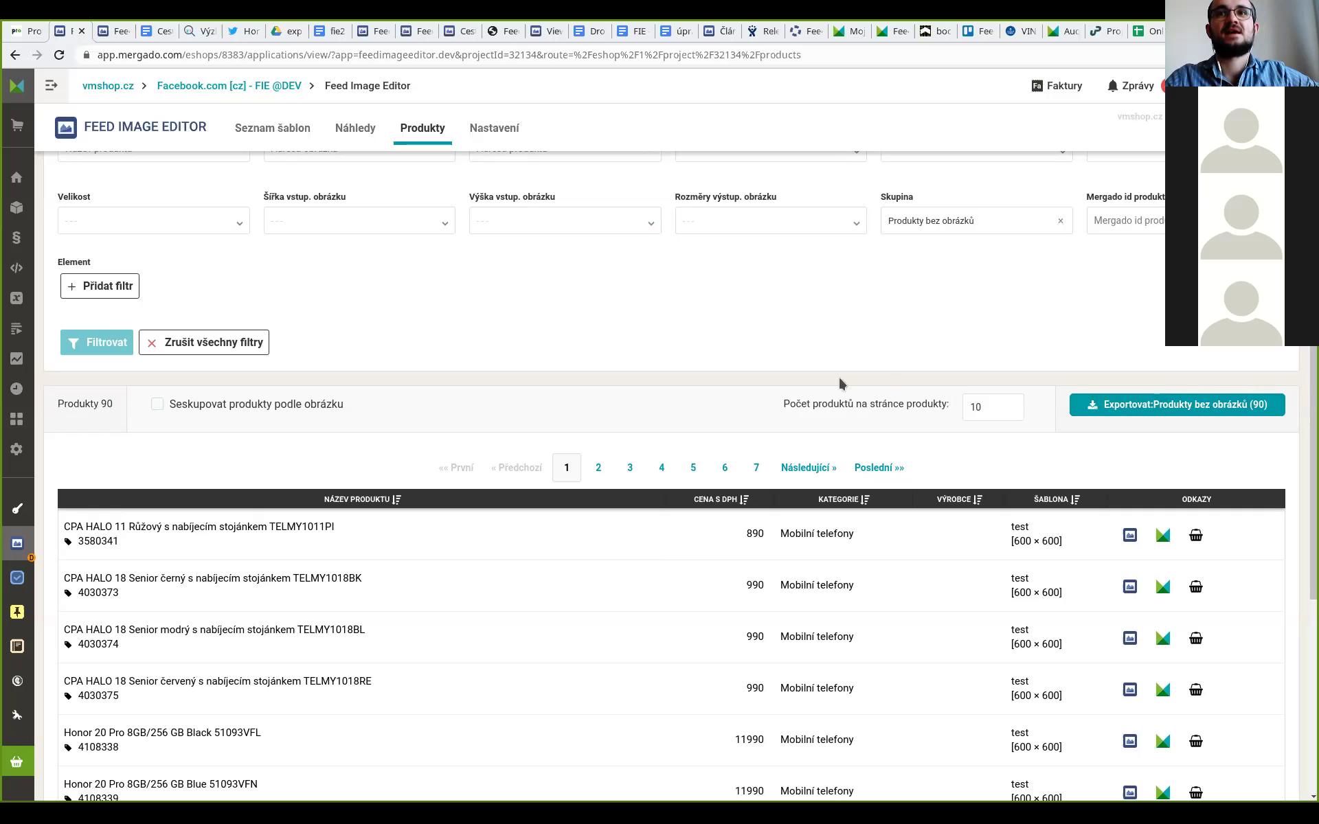
Step: Open the Mergado product detail of the first product without an image, CPA HALO 11 Růžový s nabíjecím stojánkem
scroll(837, 375, down, 2)
scroll(825, 406, up, 2)
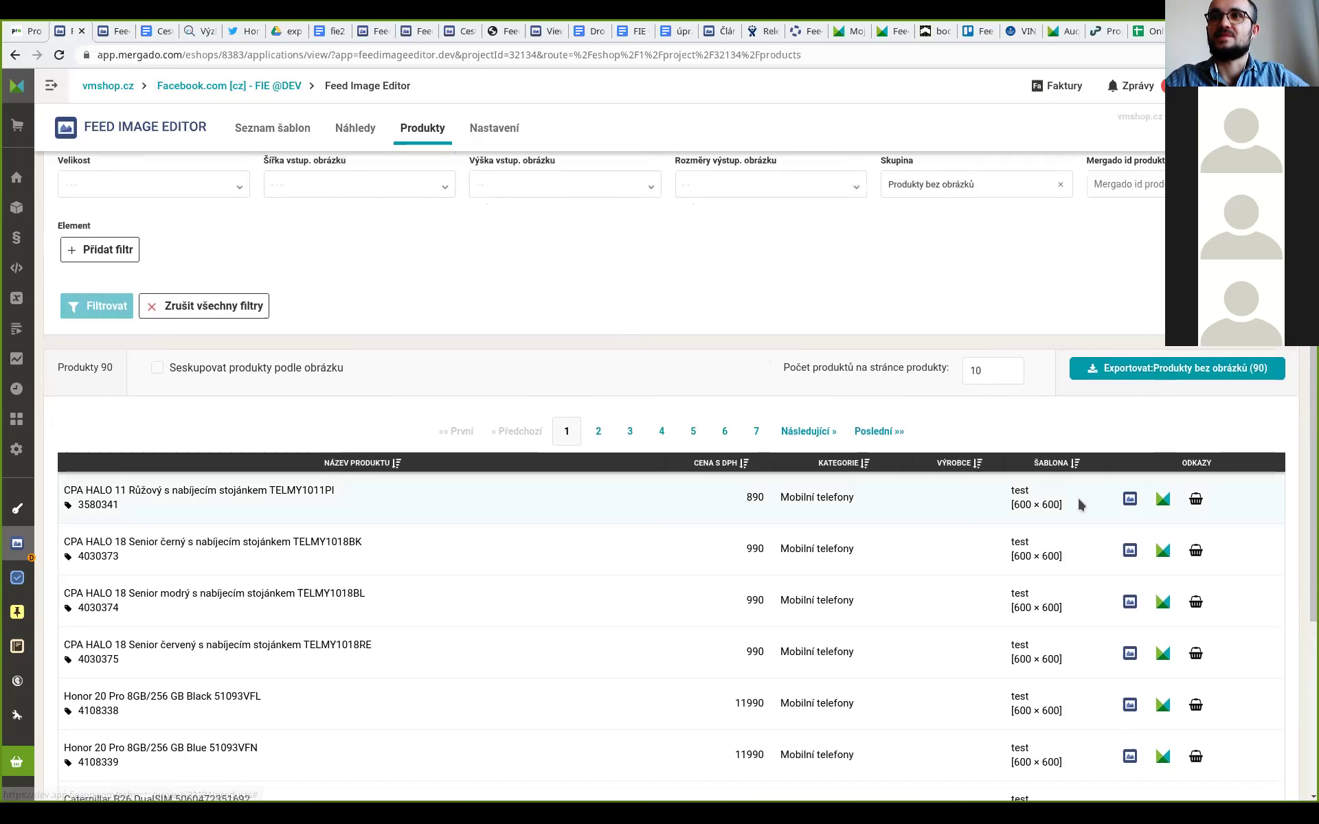
click(1162, 499)
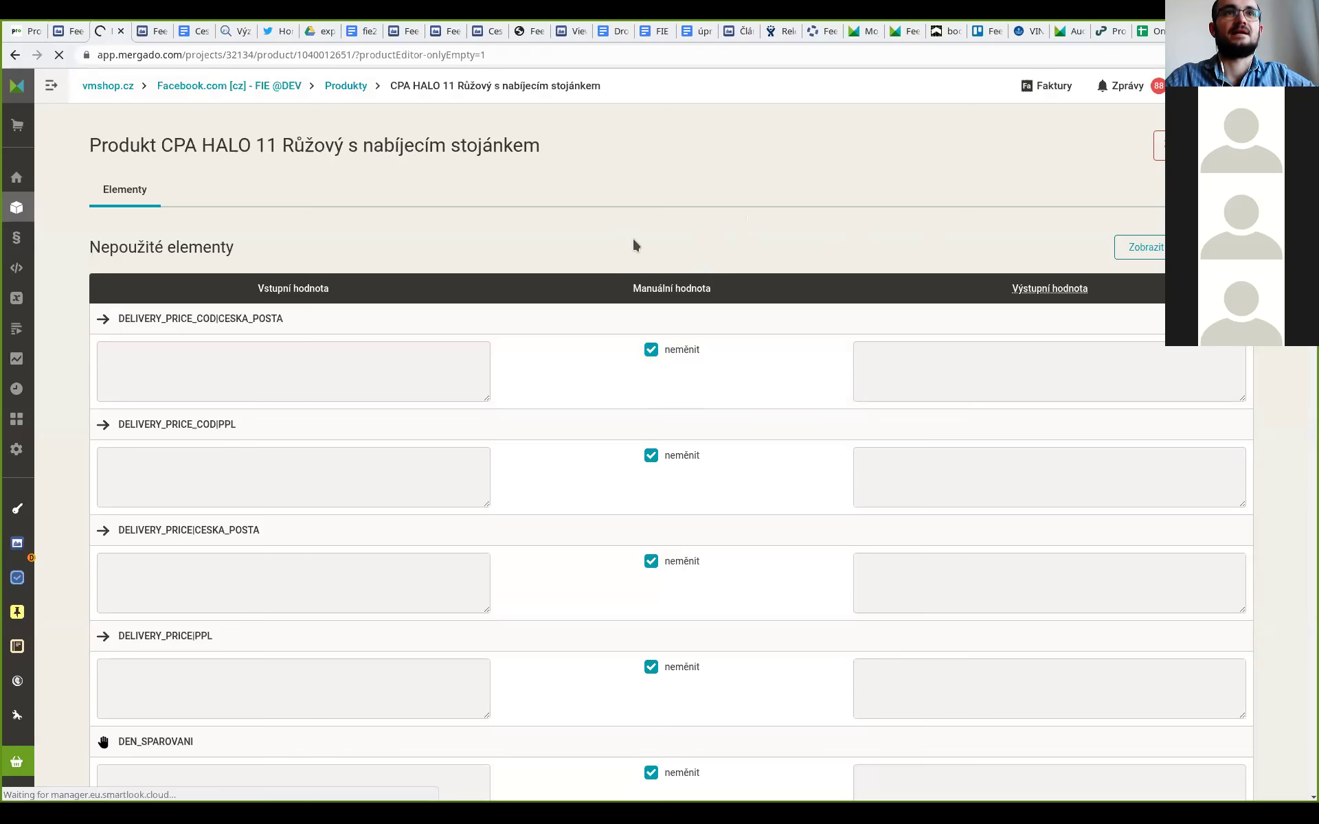
scroll(636, 247, down, 9)
scroll(646, 256, down, 4)
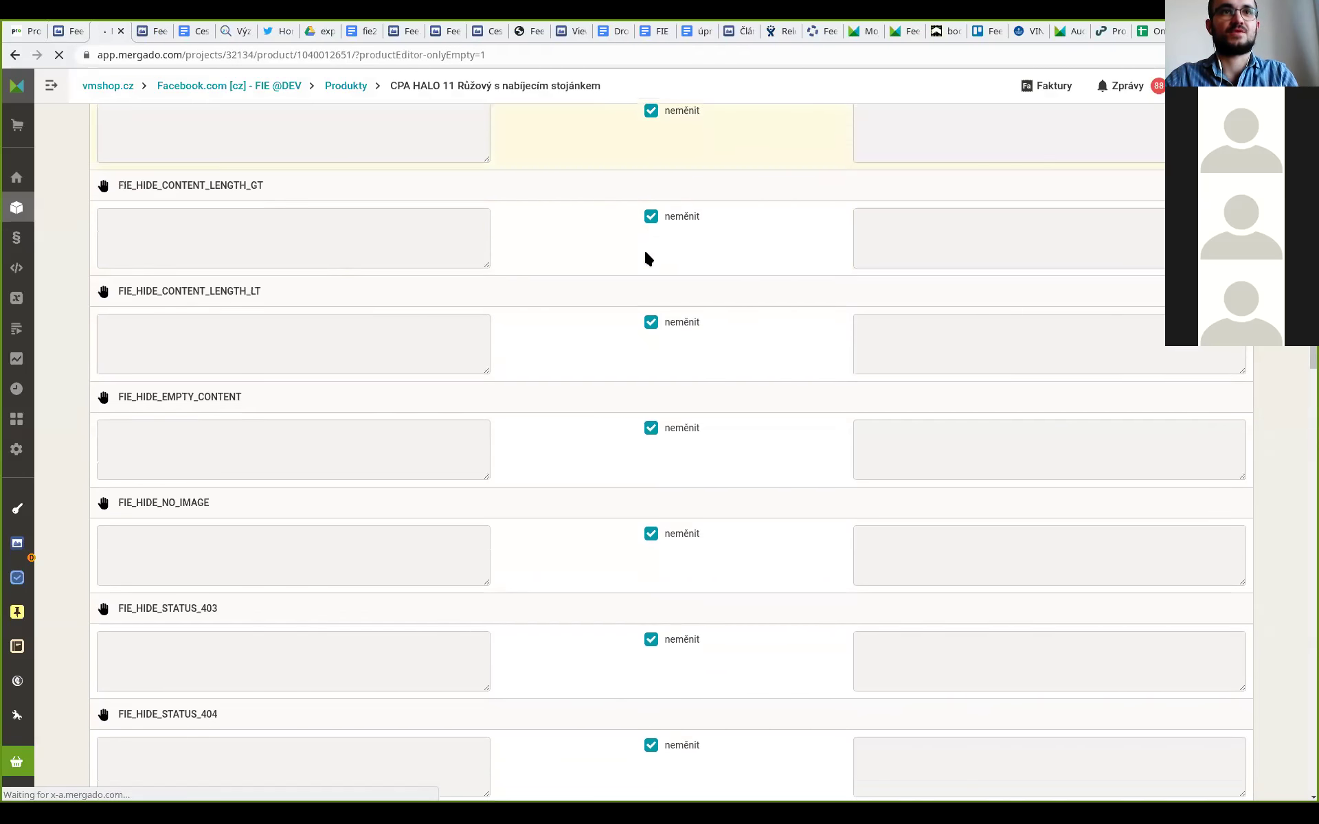
Step: Find the IMGURL element on the product page by searching for "IMG" and enable its manual value for editing
key(ctrl+f)
text(IMG)
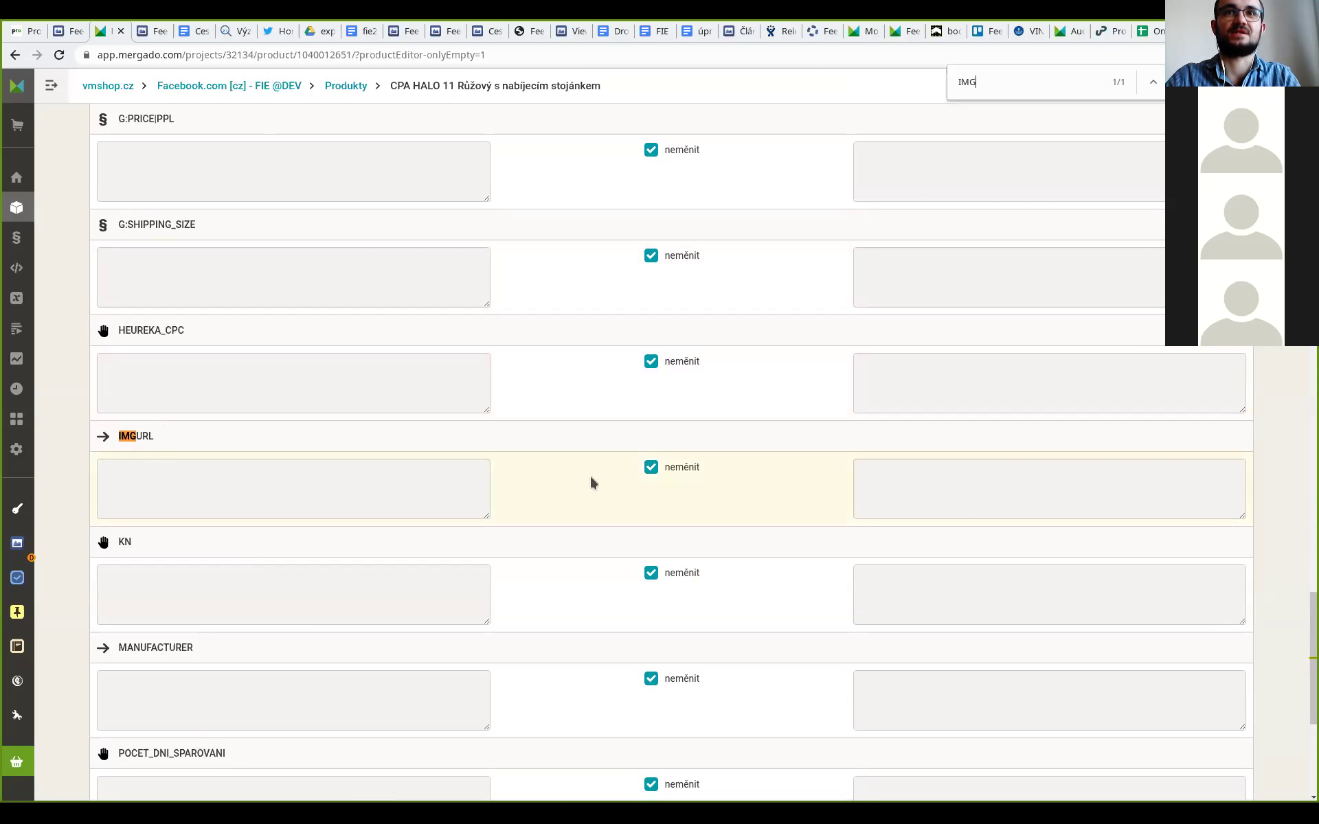
click(650, 467)
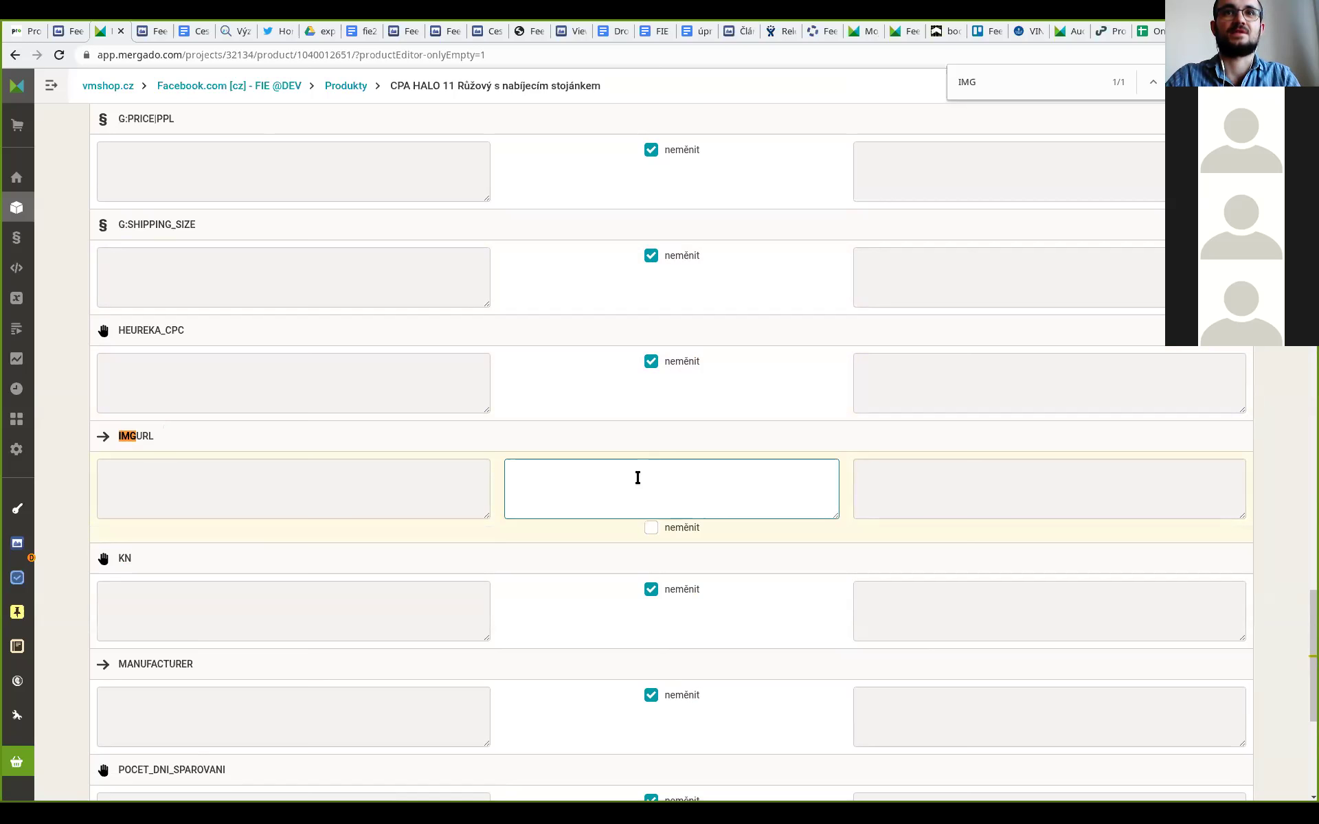
click(659, 528)
click(599, 483)
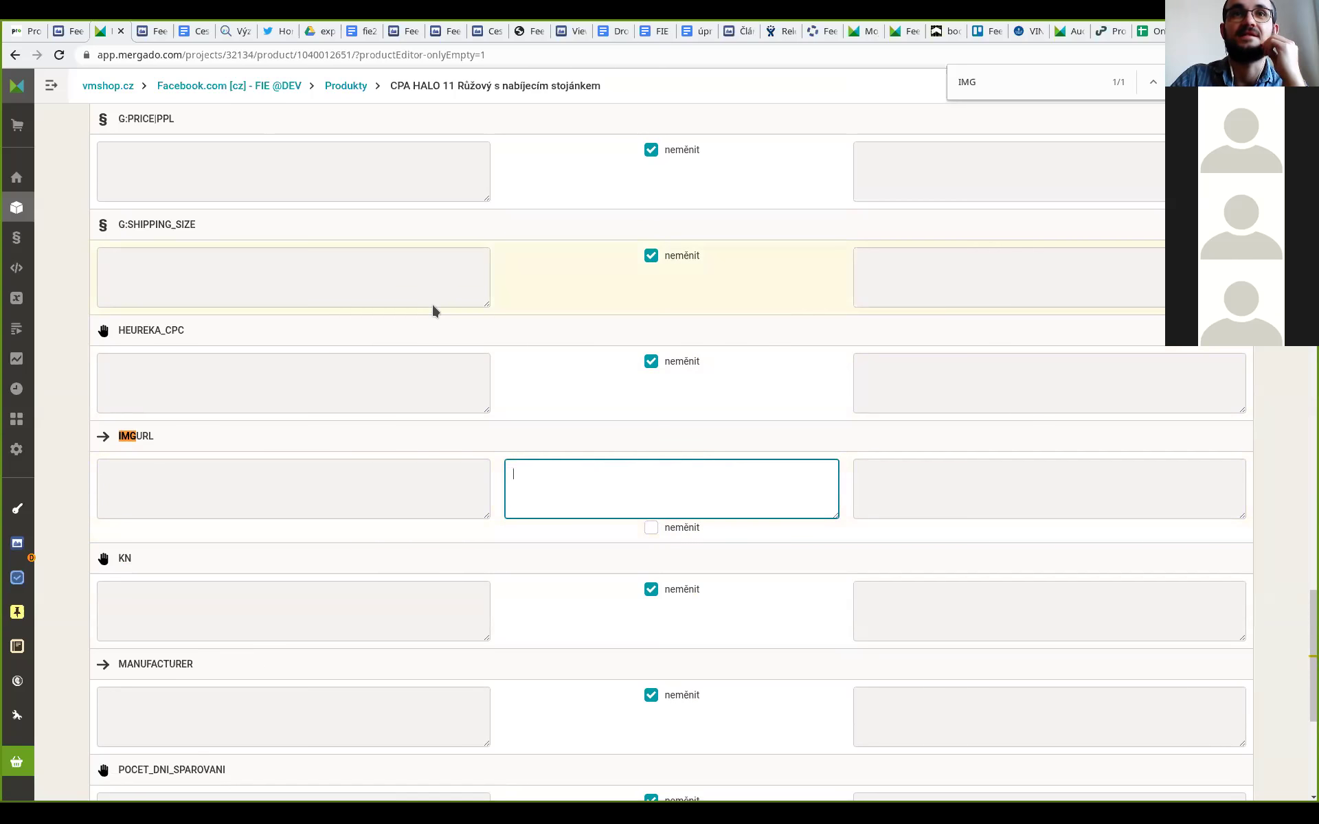
Step: Clear all filters in the Feed Image Editor product list and check the options offered by the "Stavový kód" filter
click(59, 35)
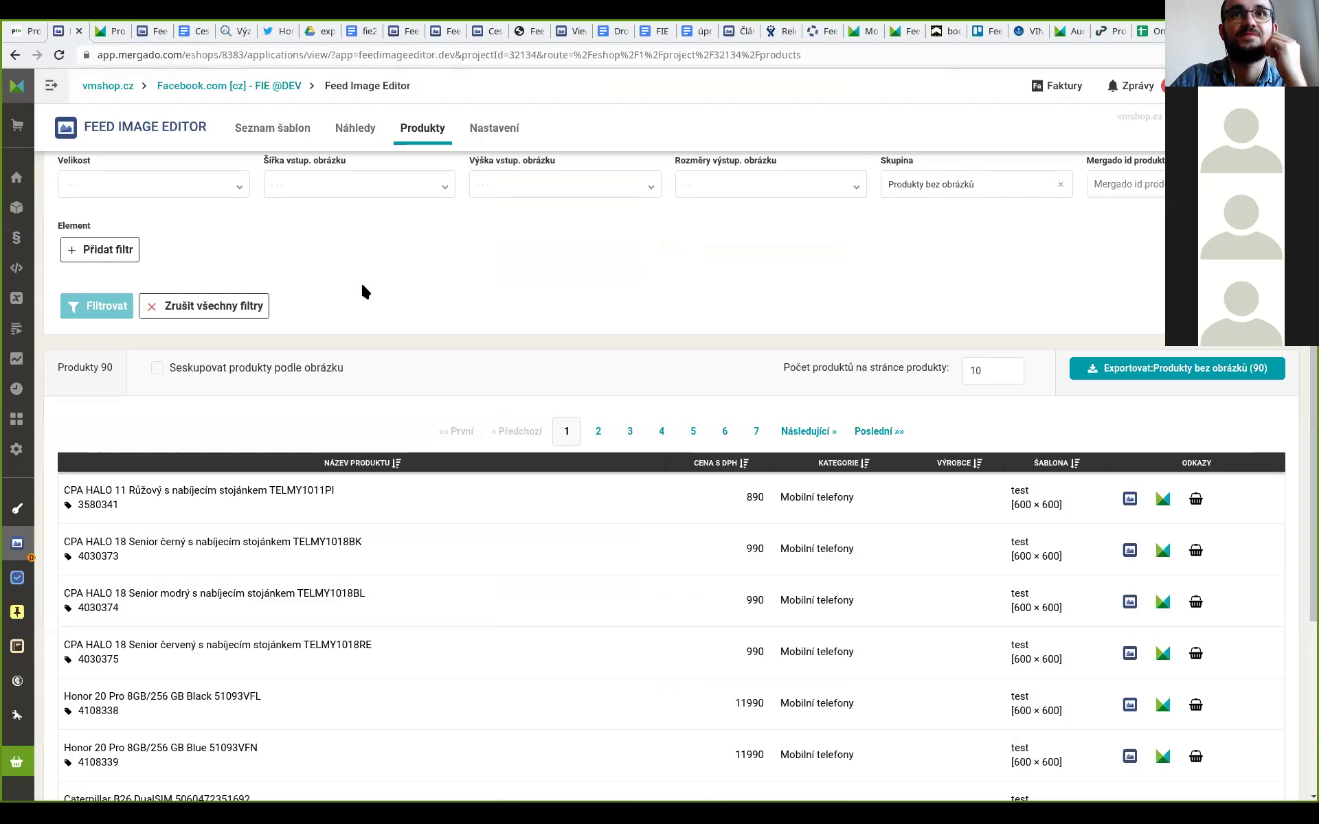
scroll(862, 374, up, 2)
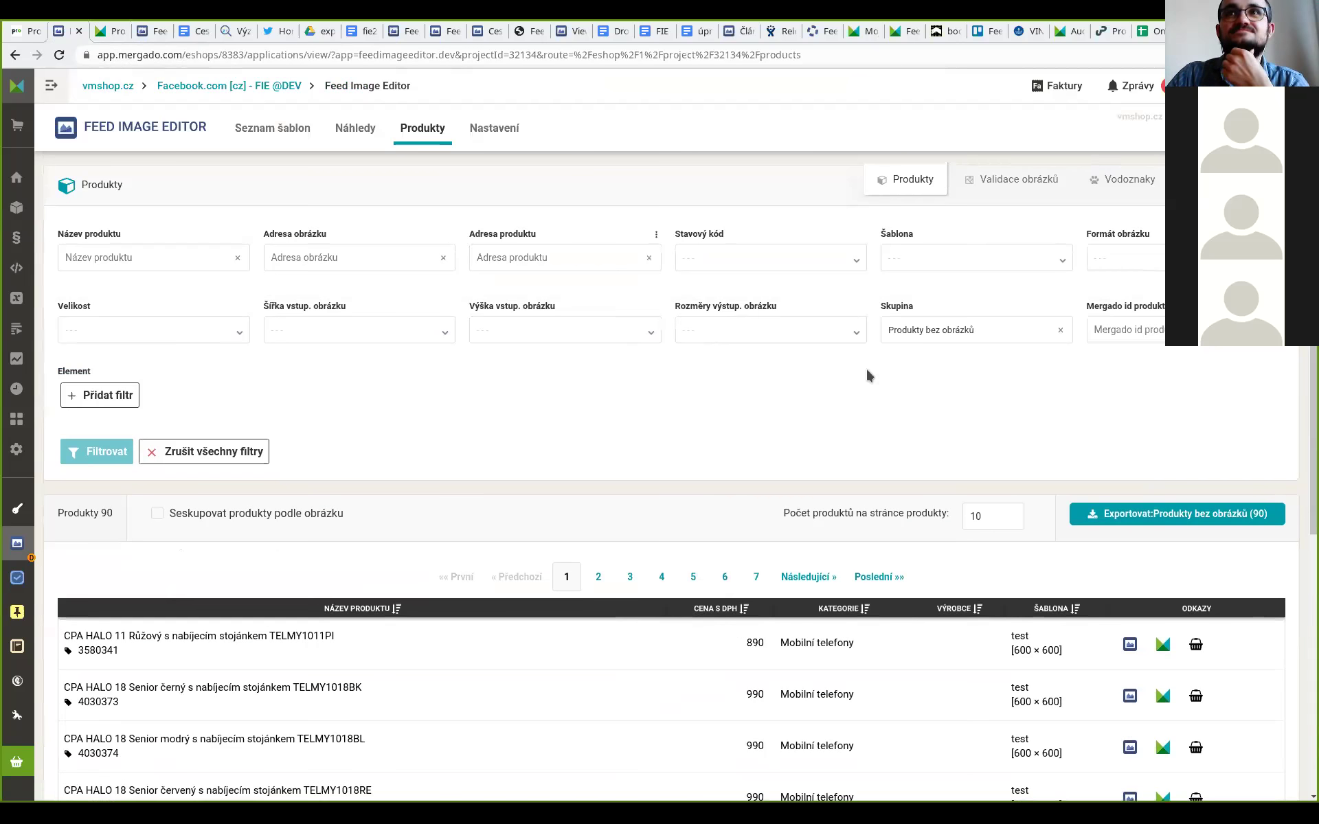
click(247, 451)
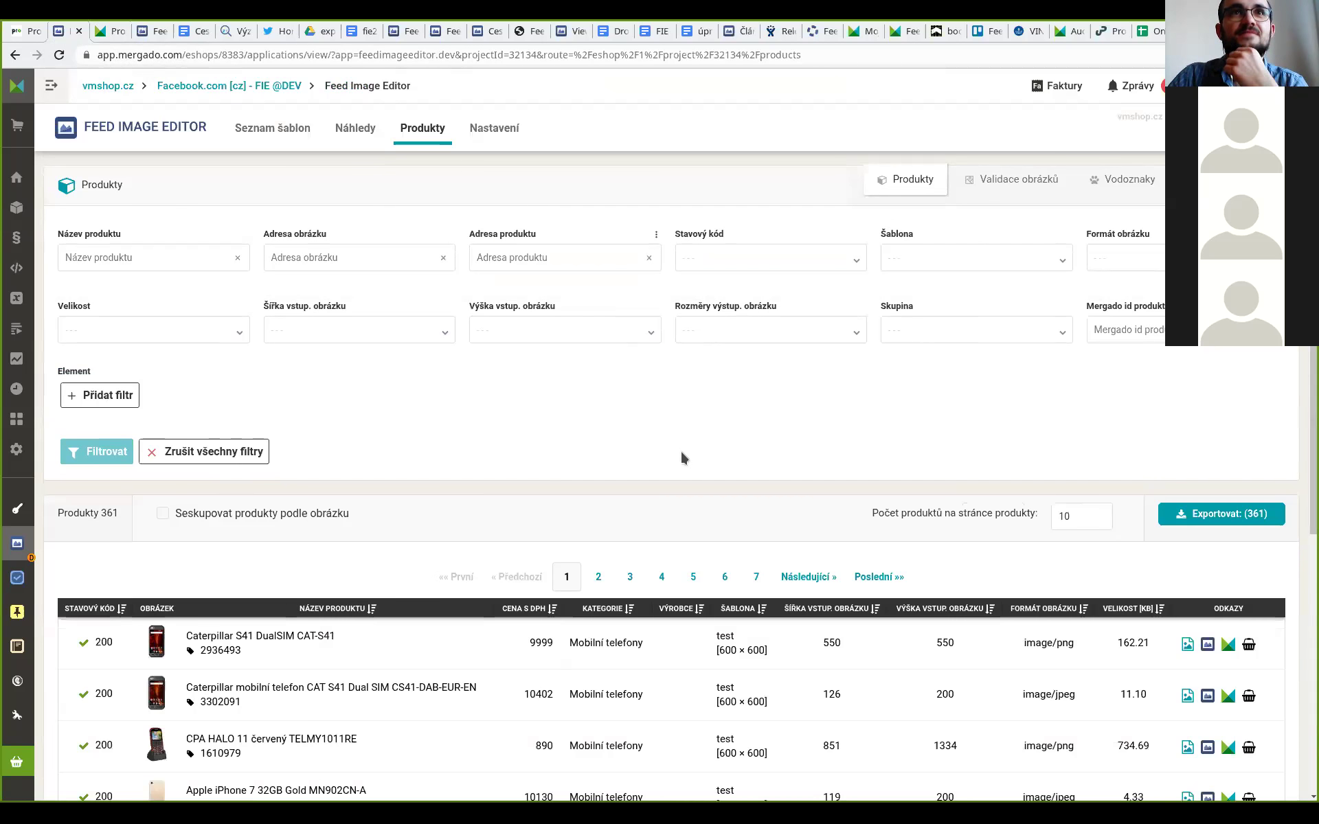
click(806, 259)
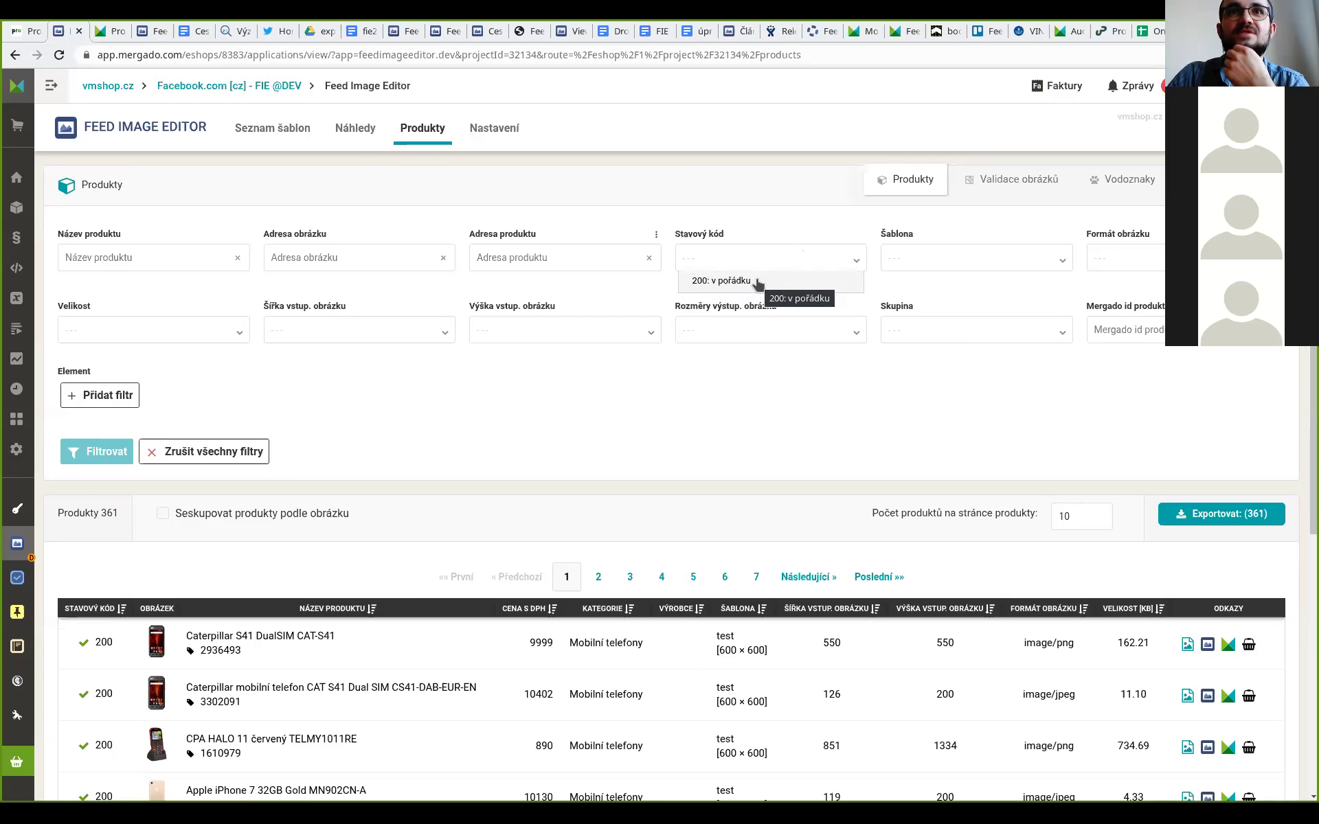
click(688, 386)
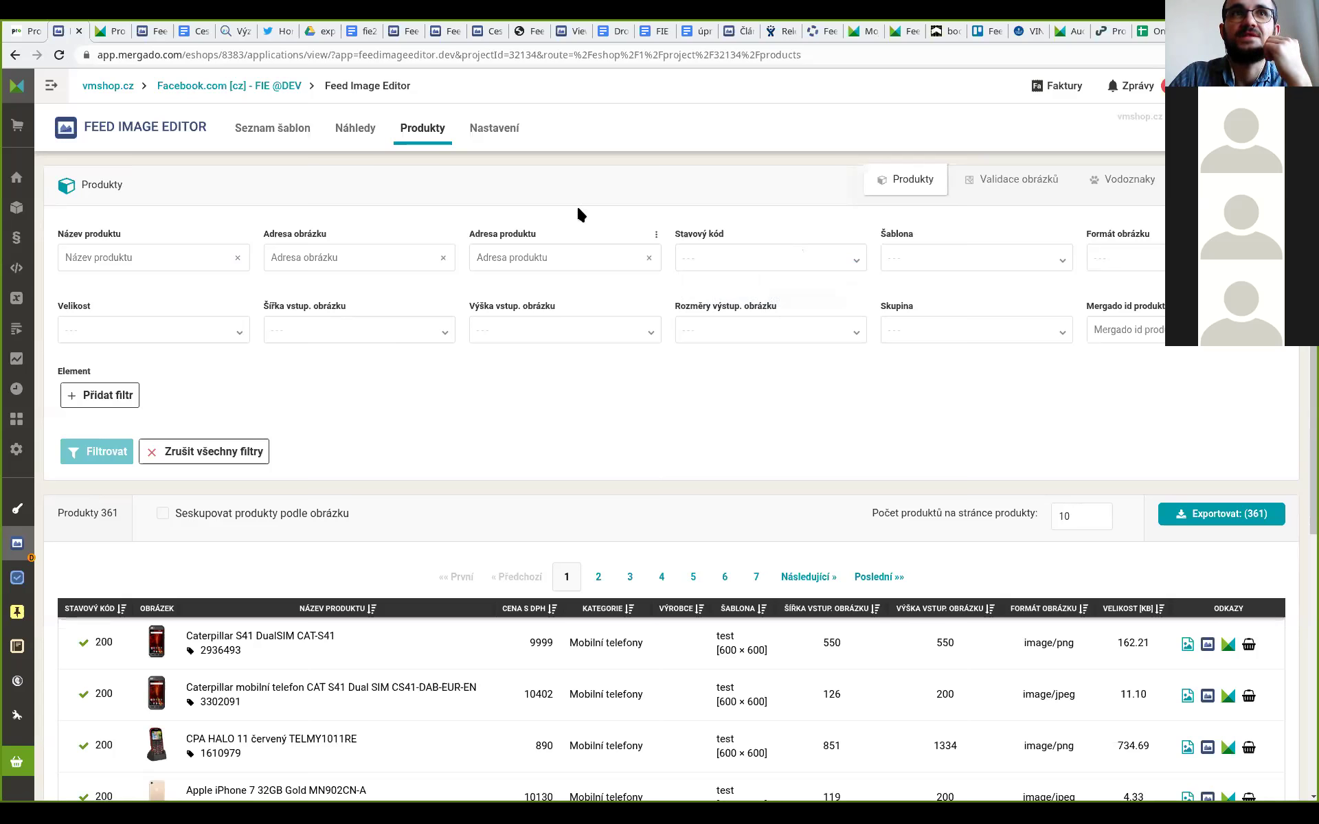
Step: Open the project settings of Feed Image Editor and generate an output image preview for a random product
click(511, 131)
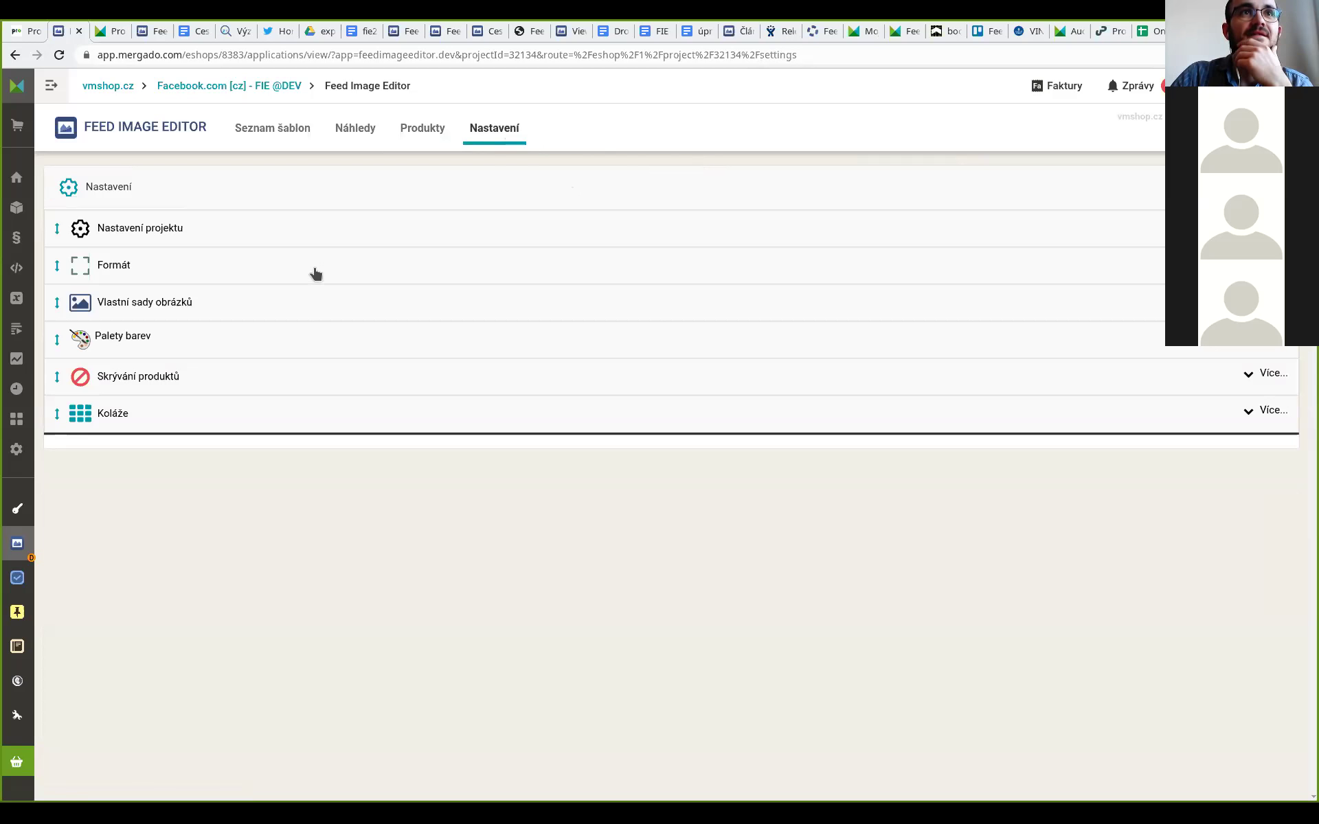
click(287, 229)
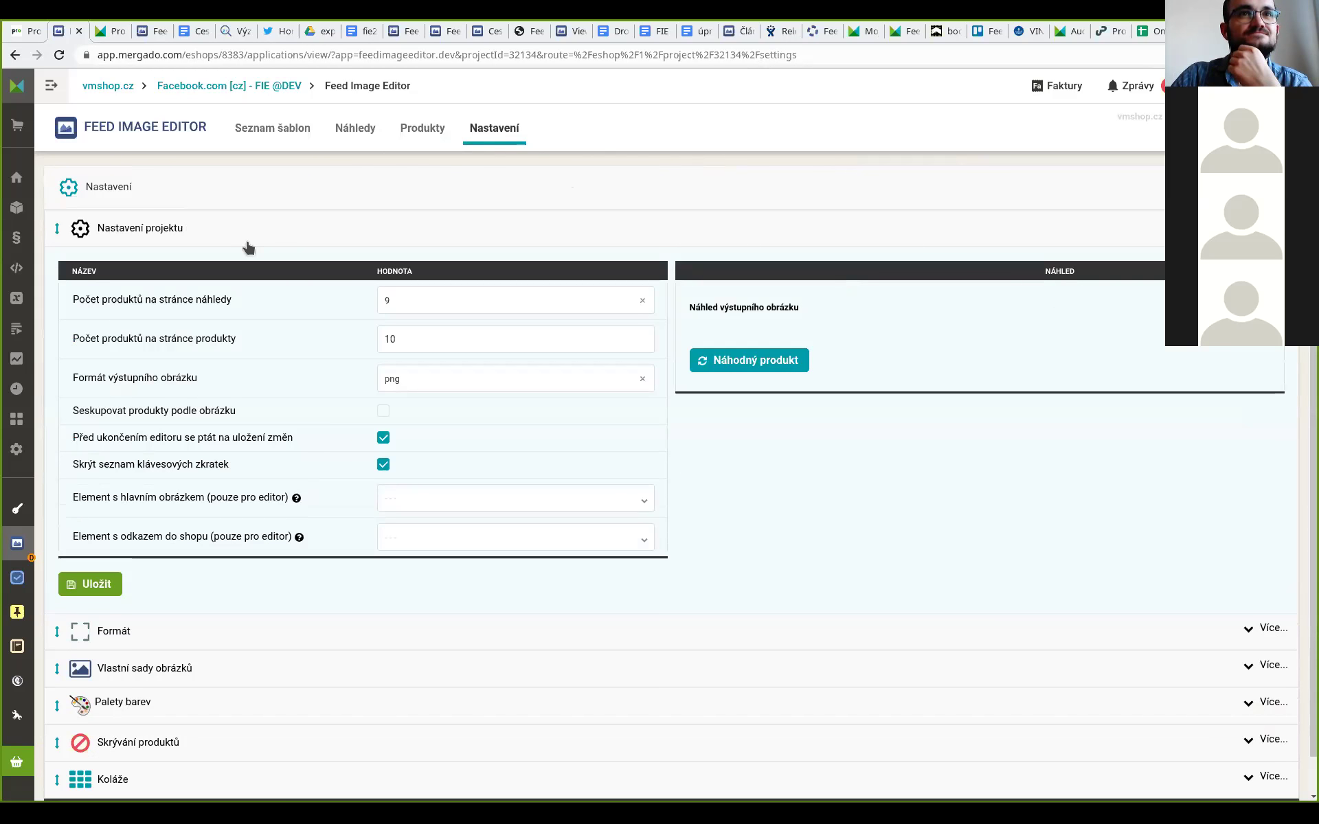
click(740, 367)
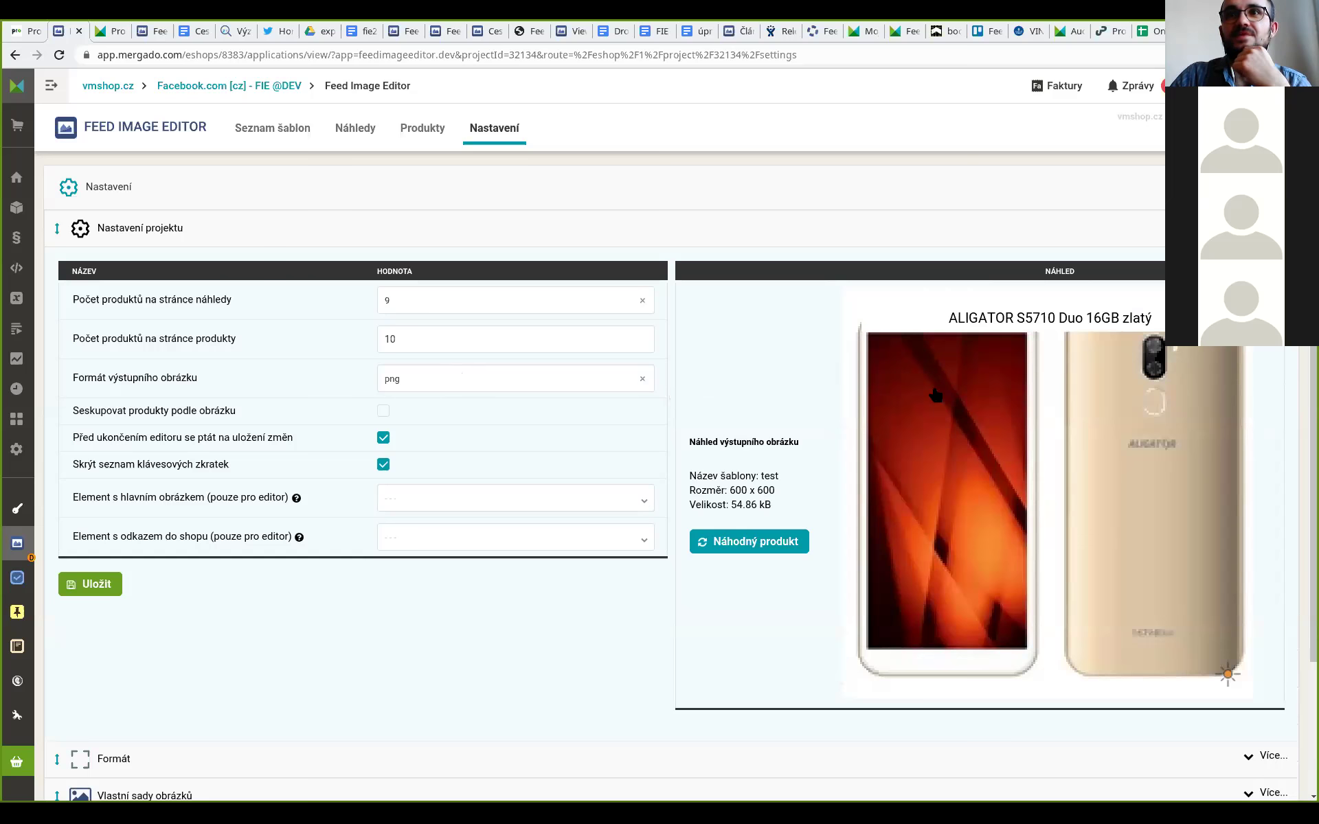
drag(707, 491, 771, 505)
Step: Preview the output image in jpeg format with compression 80 and compare its file size with the original png
click(546, 382)
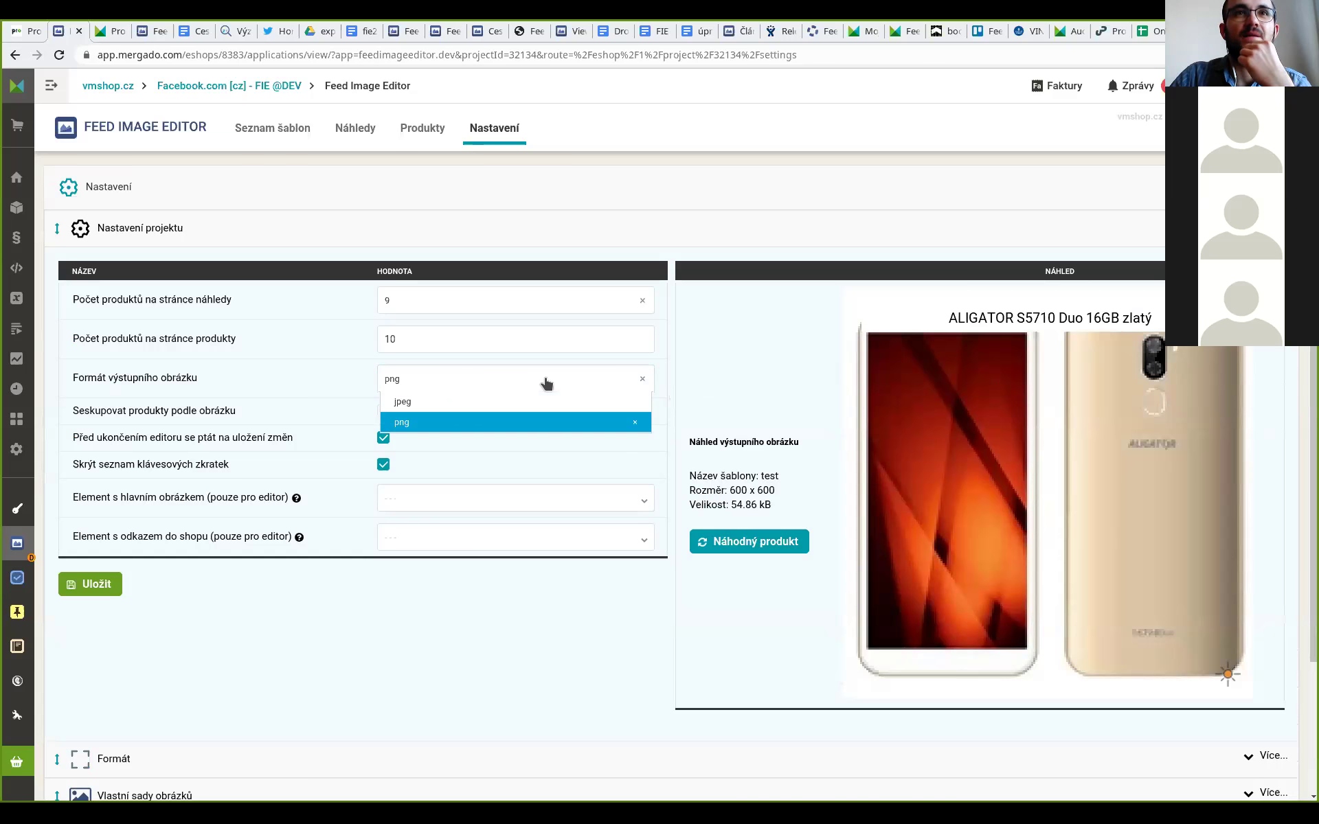
click(476, 405)
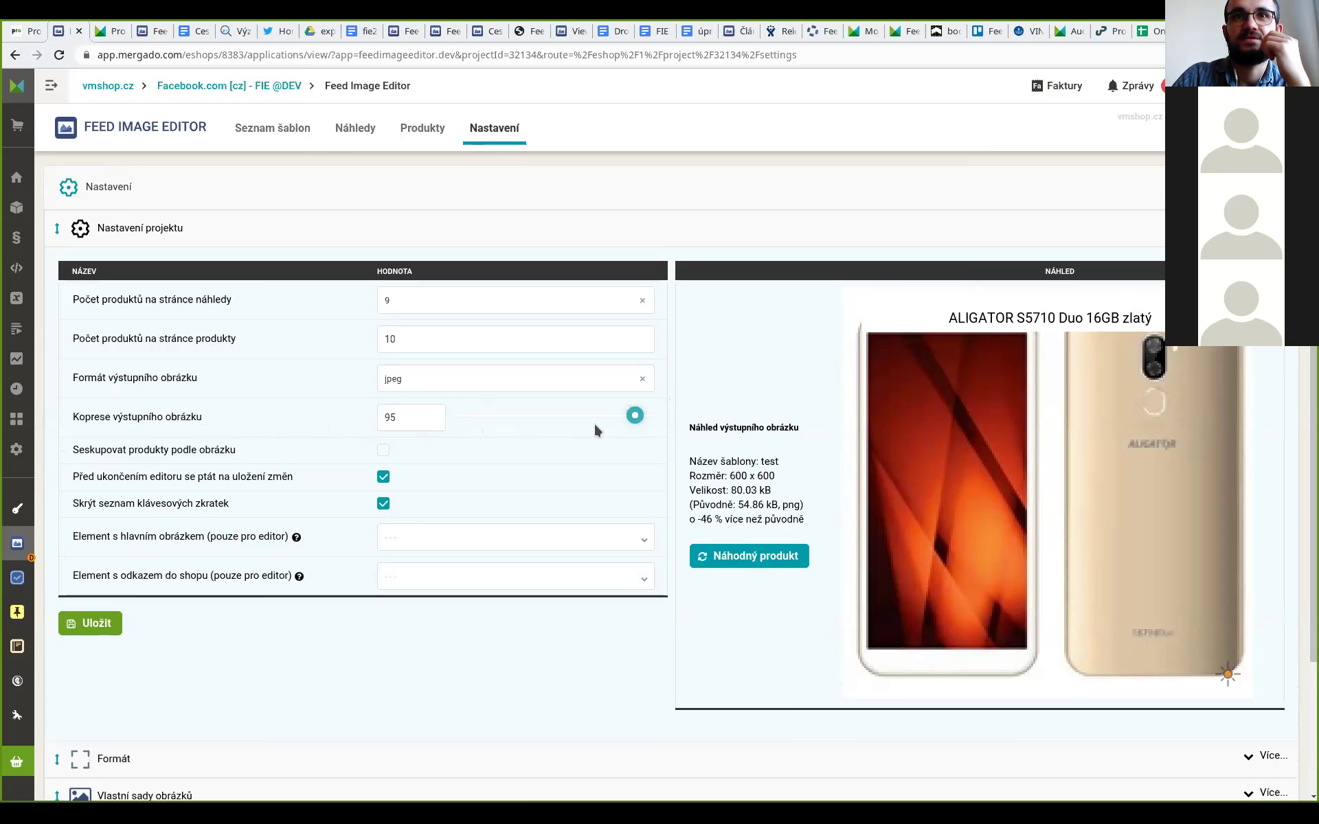
drag(634, 416, 605, 416)
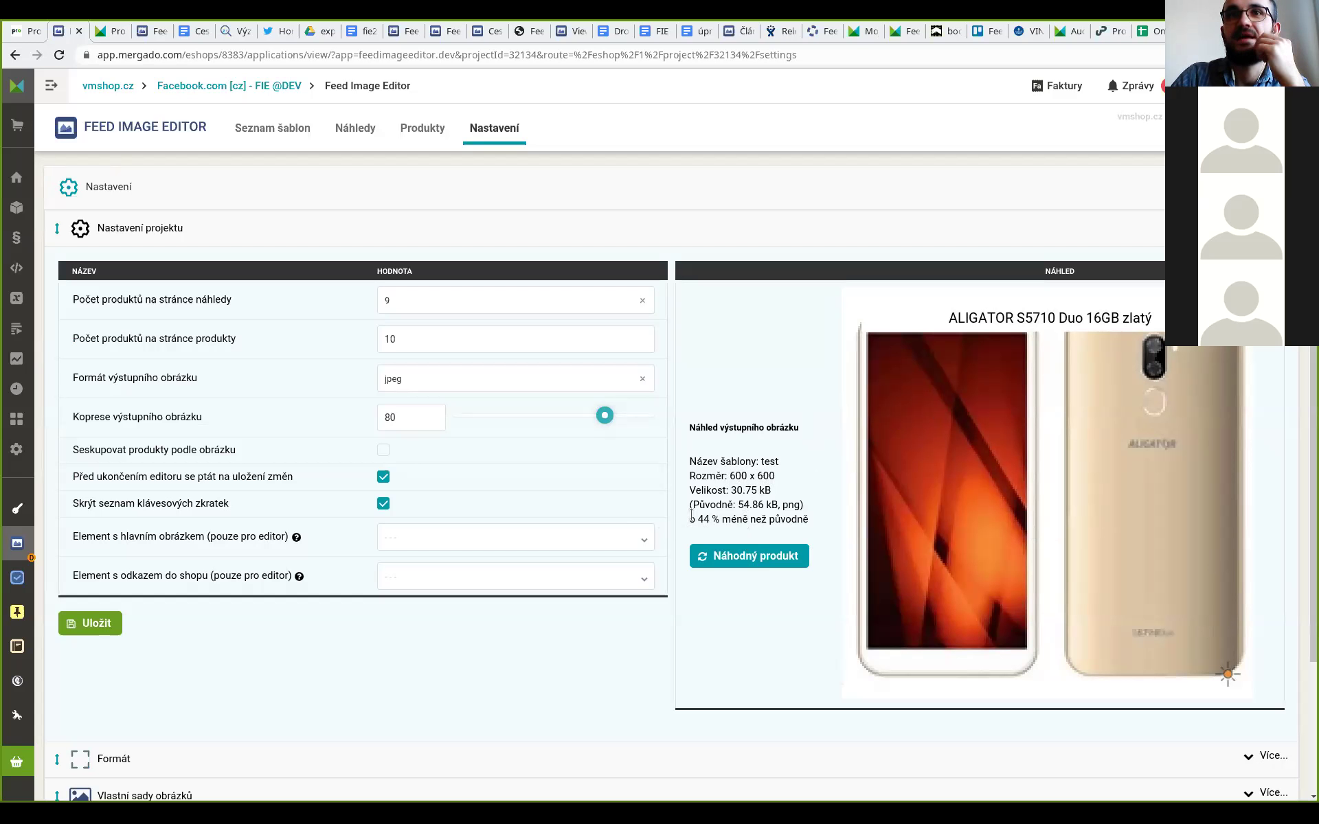
drag(692, 504, 794, 505)
click(753, 506)
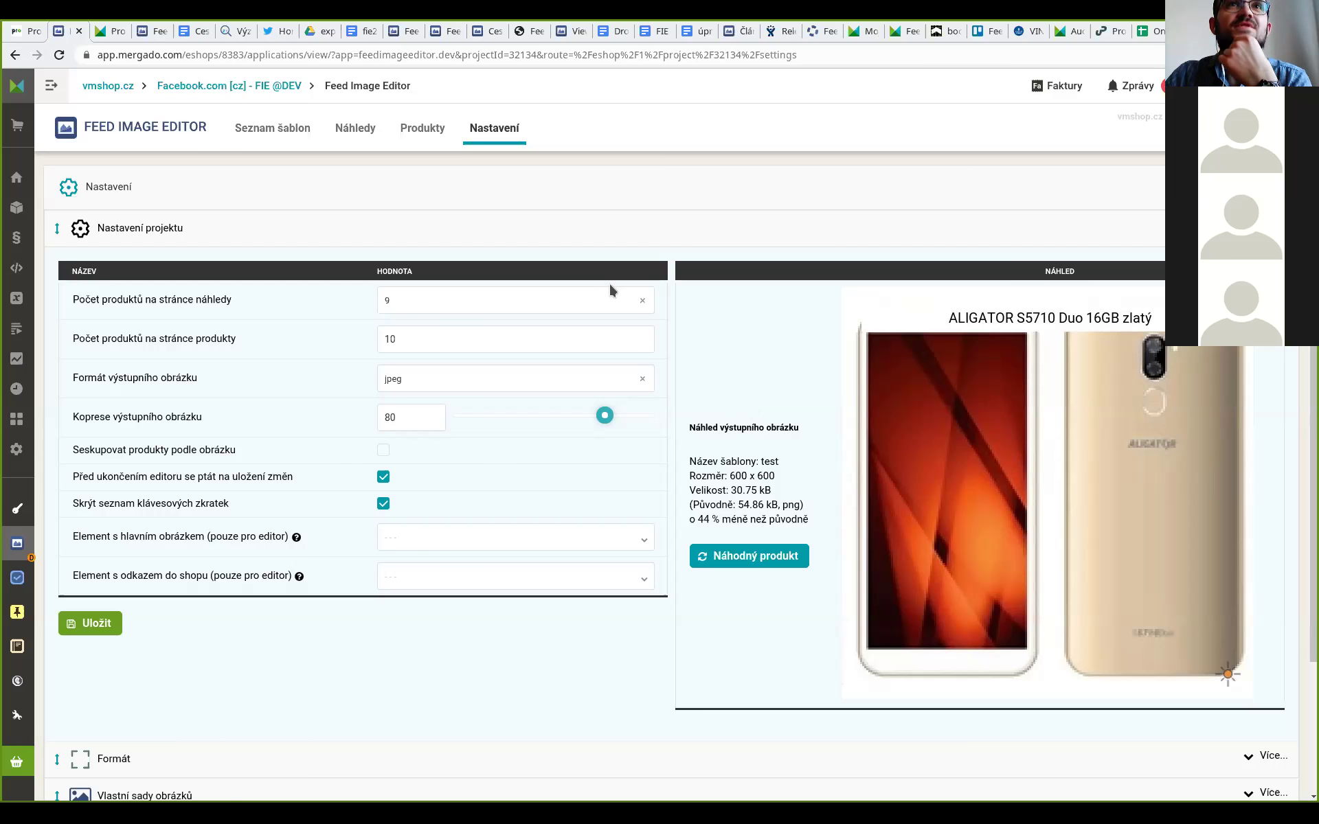
Step: Switch the product address filter in the product list to multiple addresses and view the "Formát obrázku" filter options
click(423, 141)
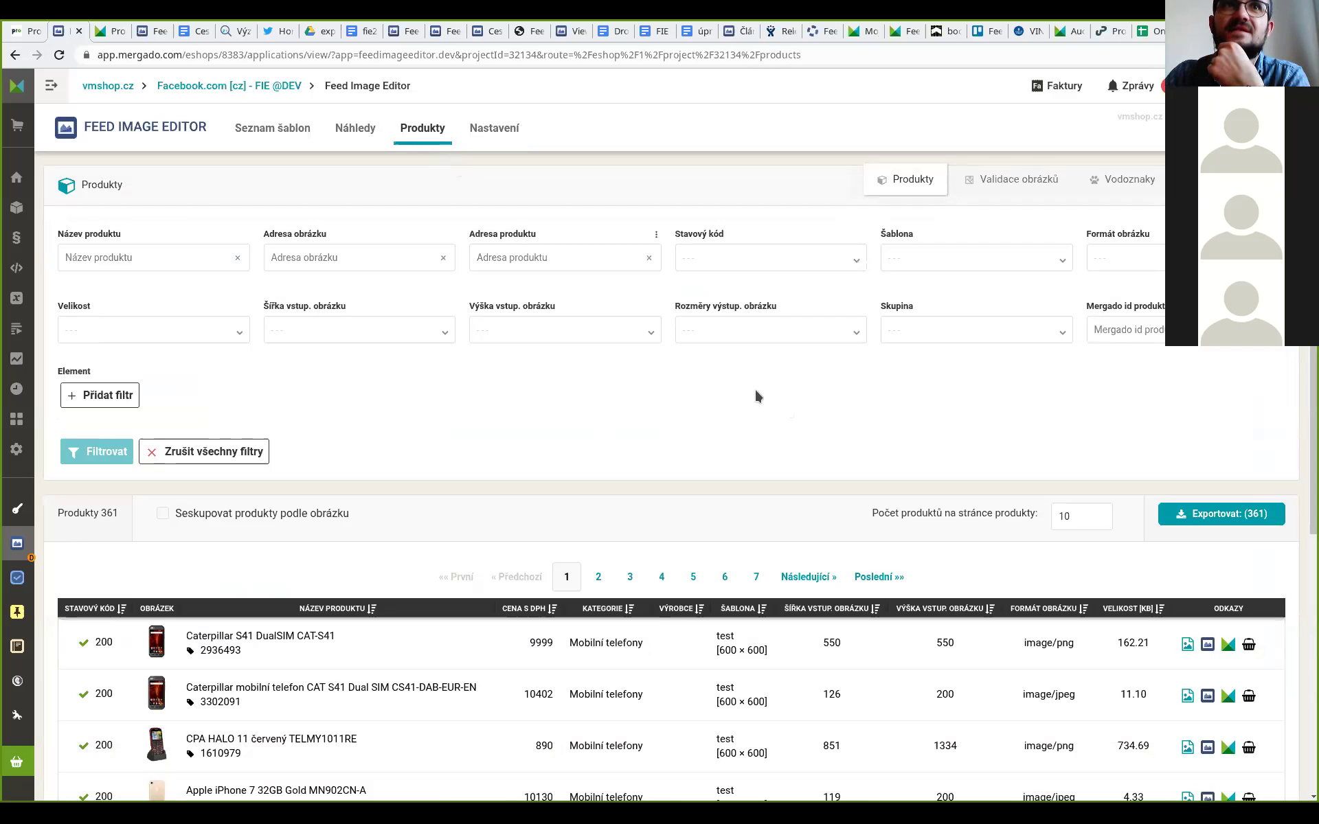
click(656, 235)
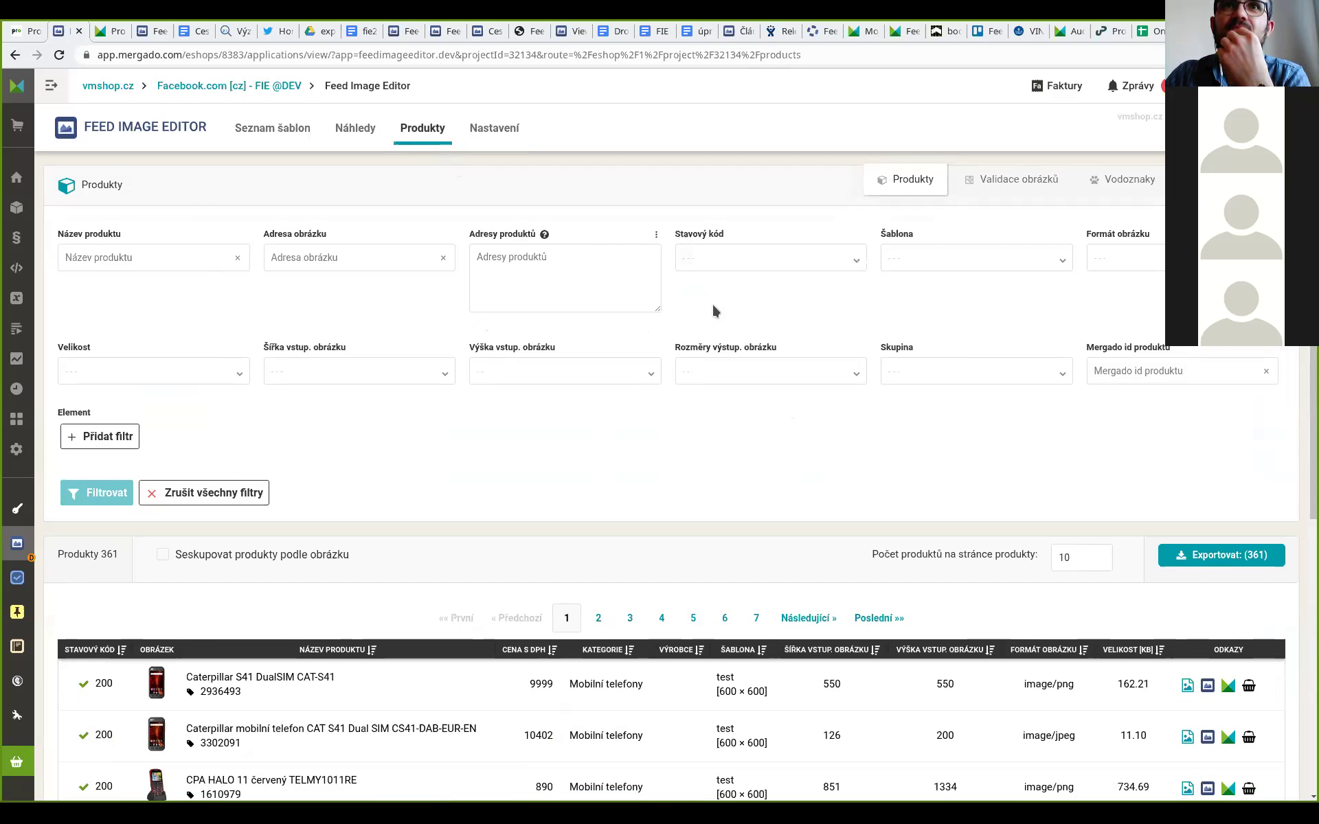
click(599, 274)
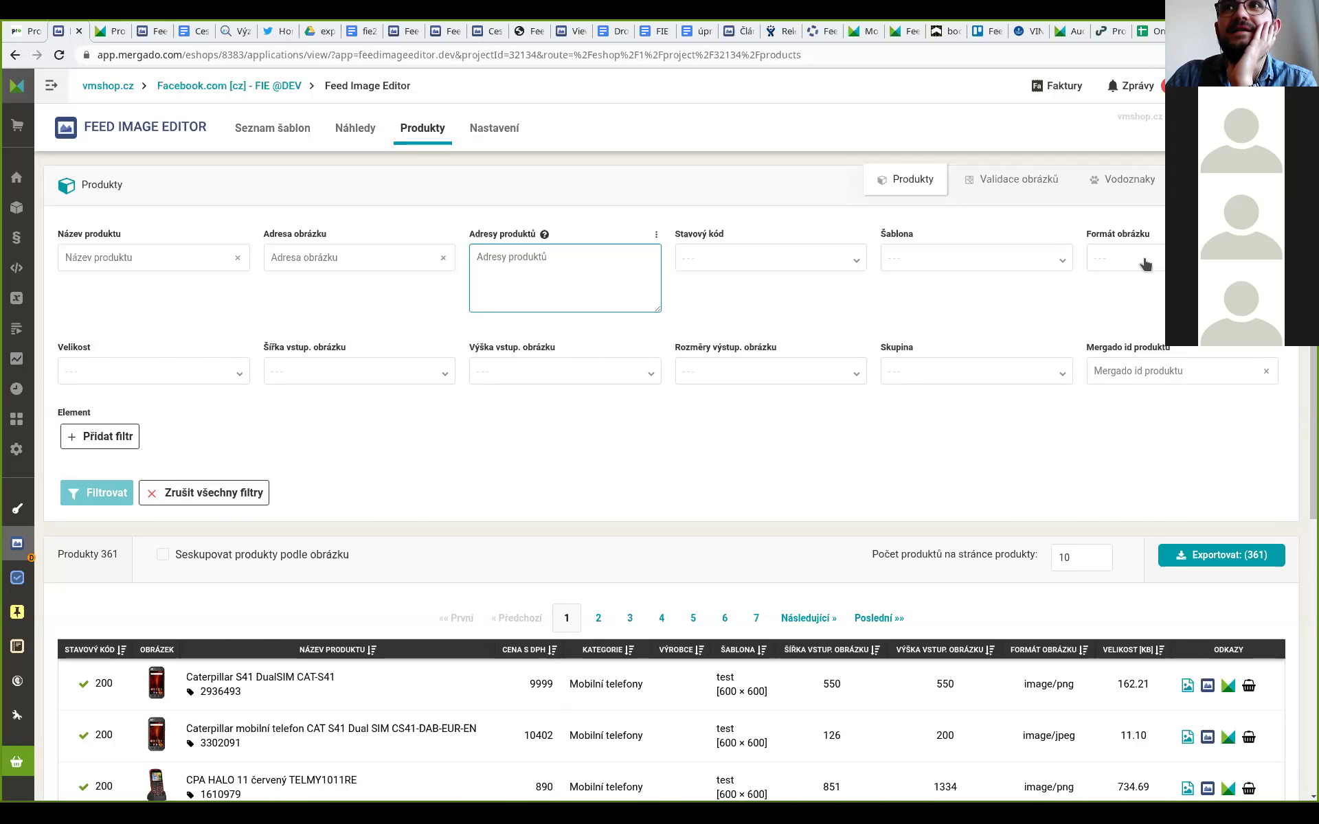
click(1121, 260)
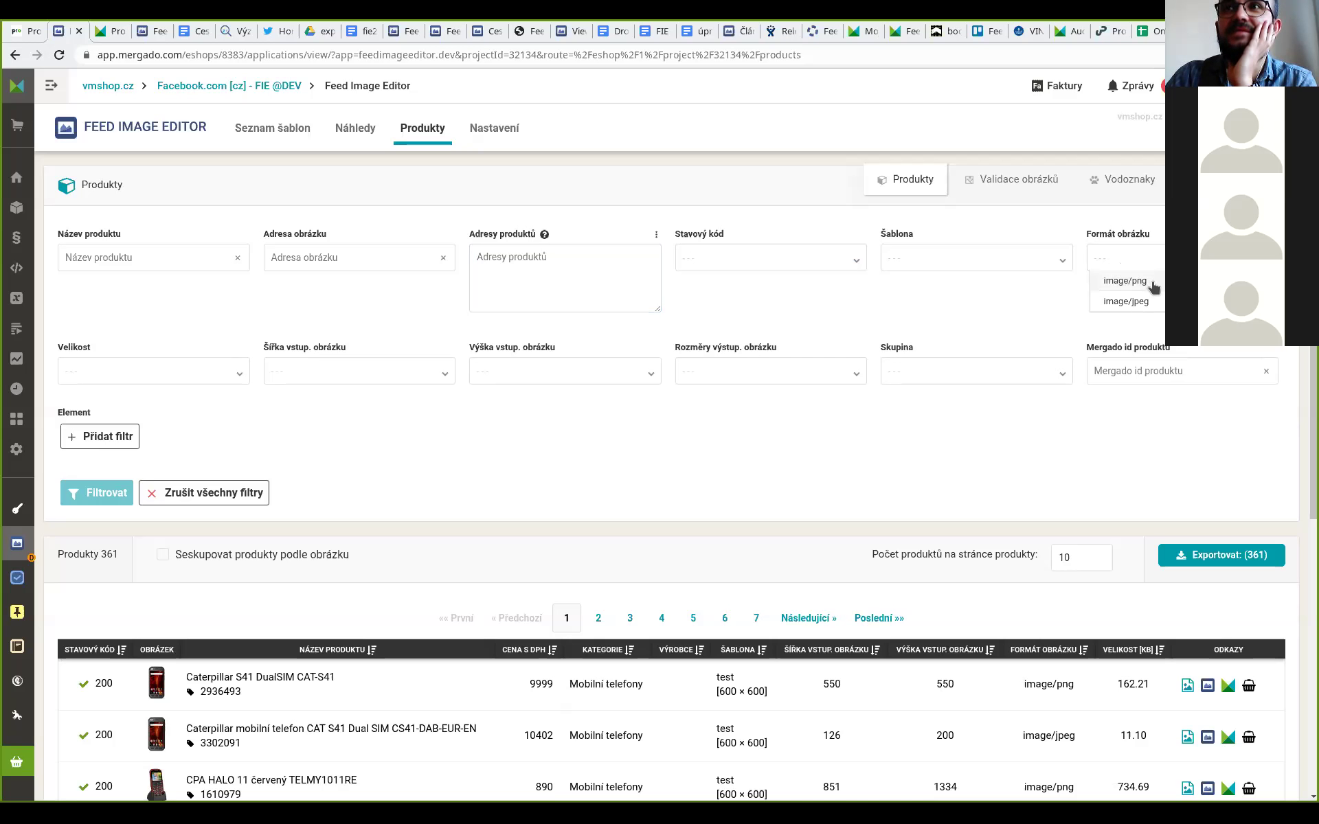
click(997, 296)
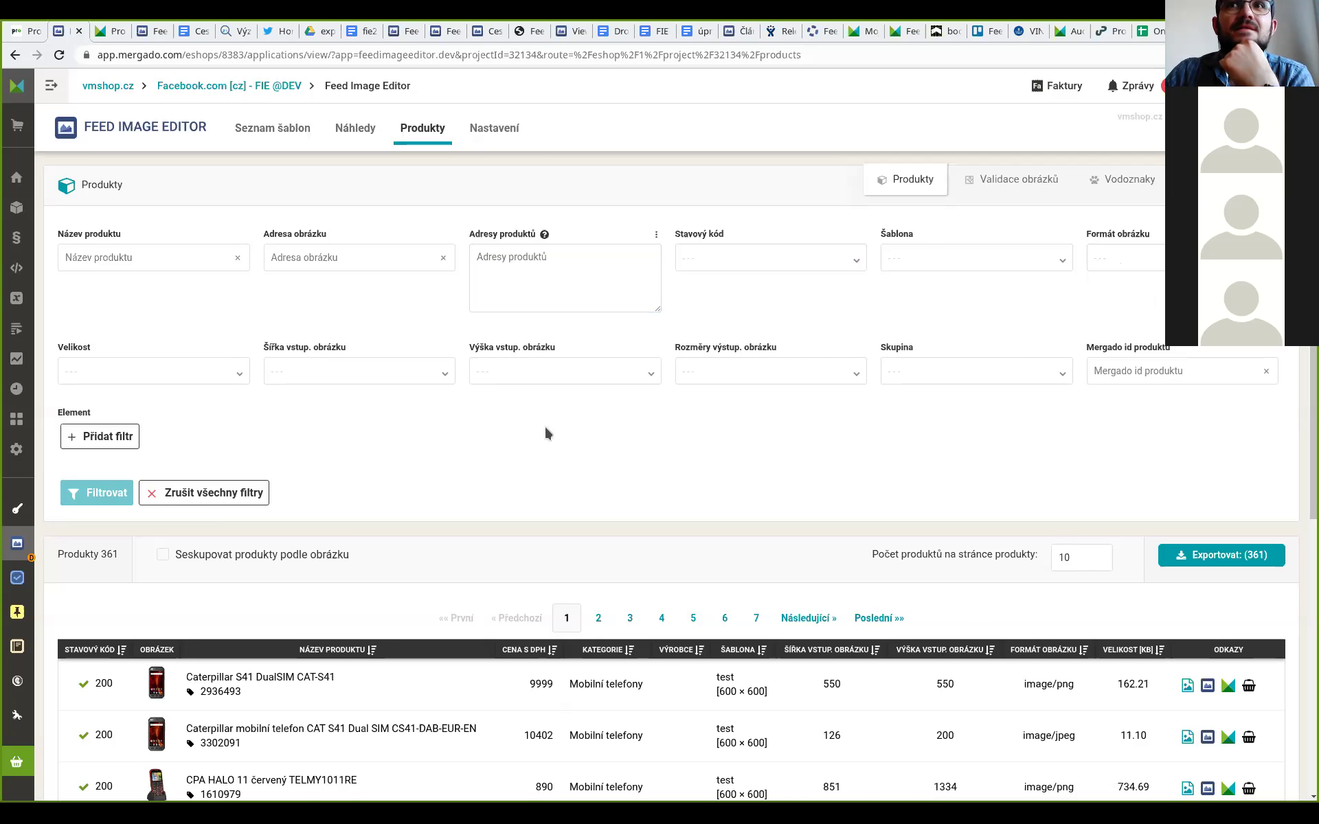
Step: Filter the product list by the group "Znaky v url adrese obrázku"
click(894, 377)
scroll(1025, 433, down, 1)
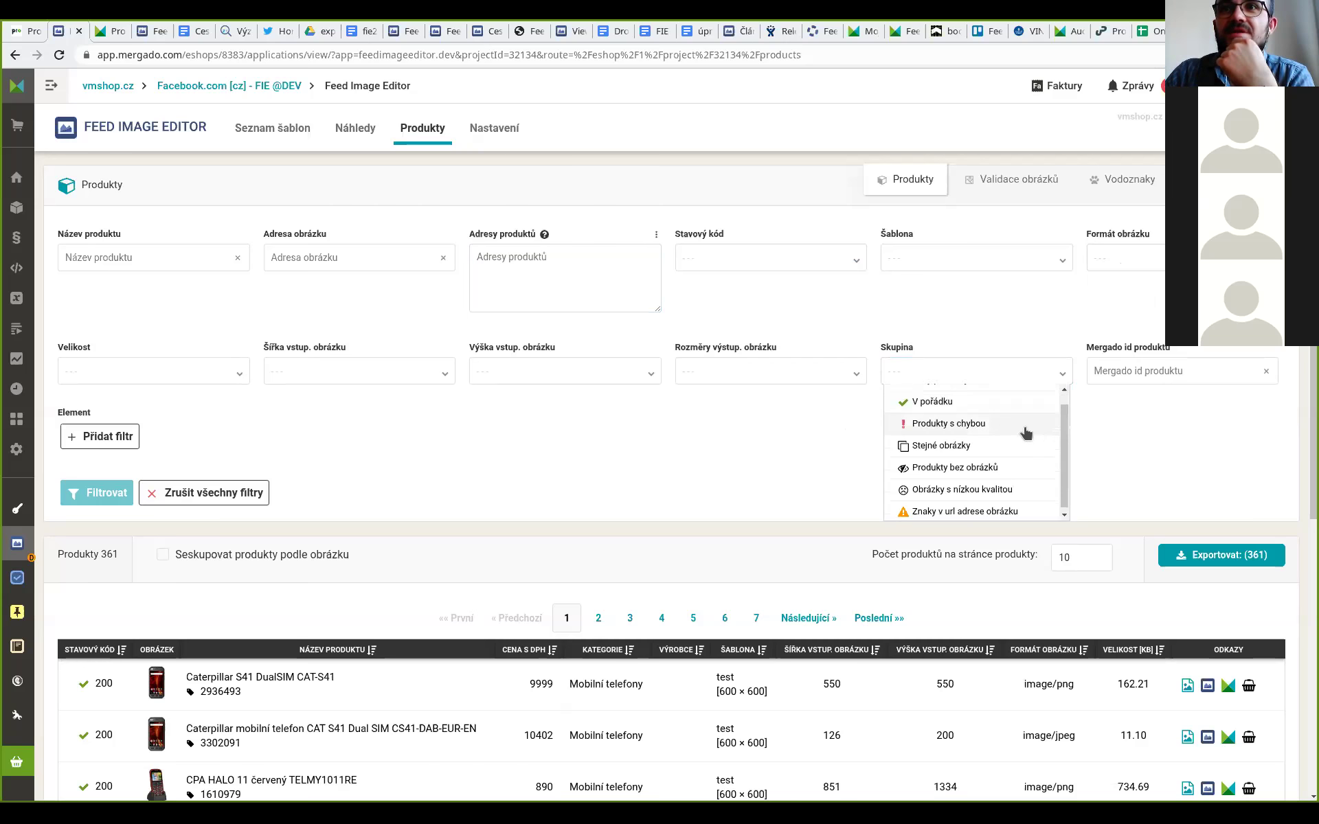
scroll(1034, 432, down, 1)
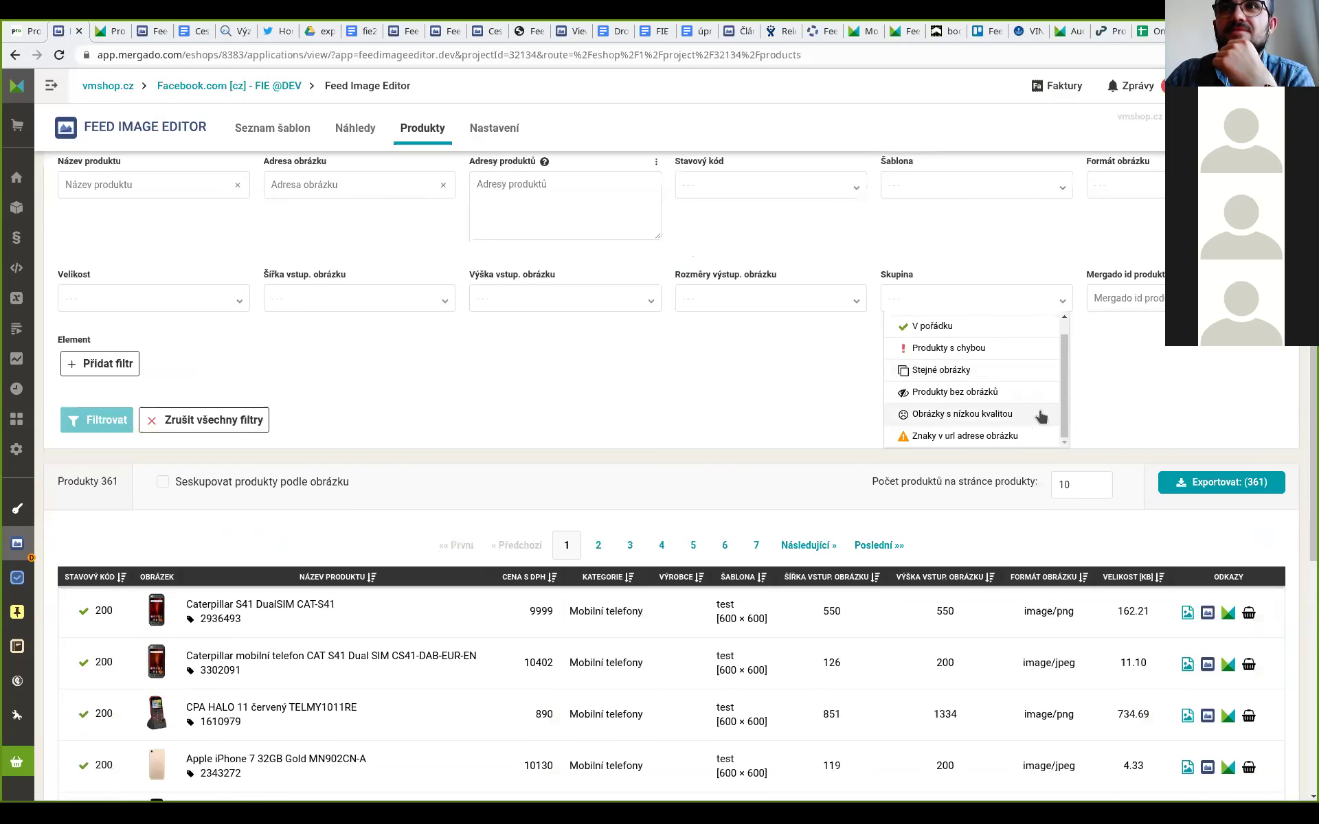
click(1002, 437)
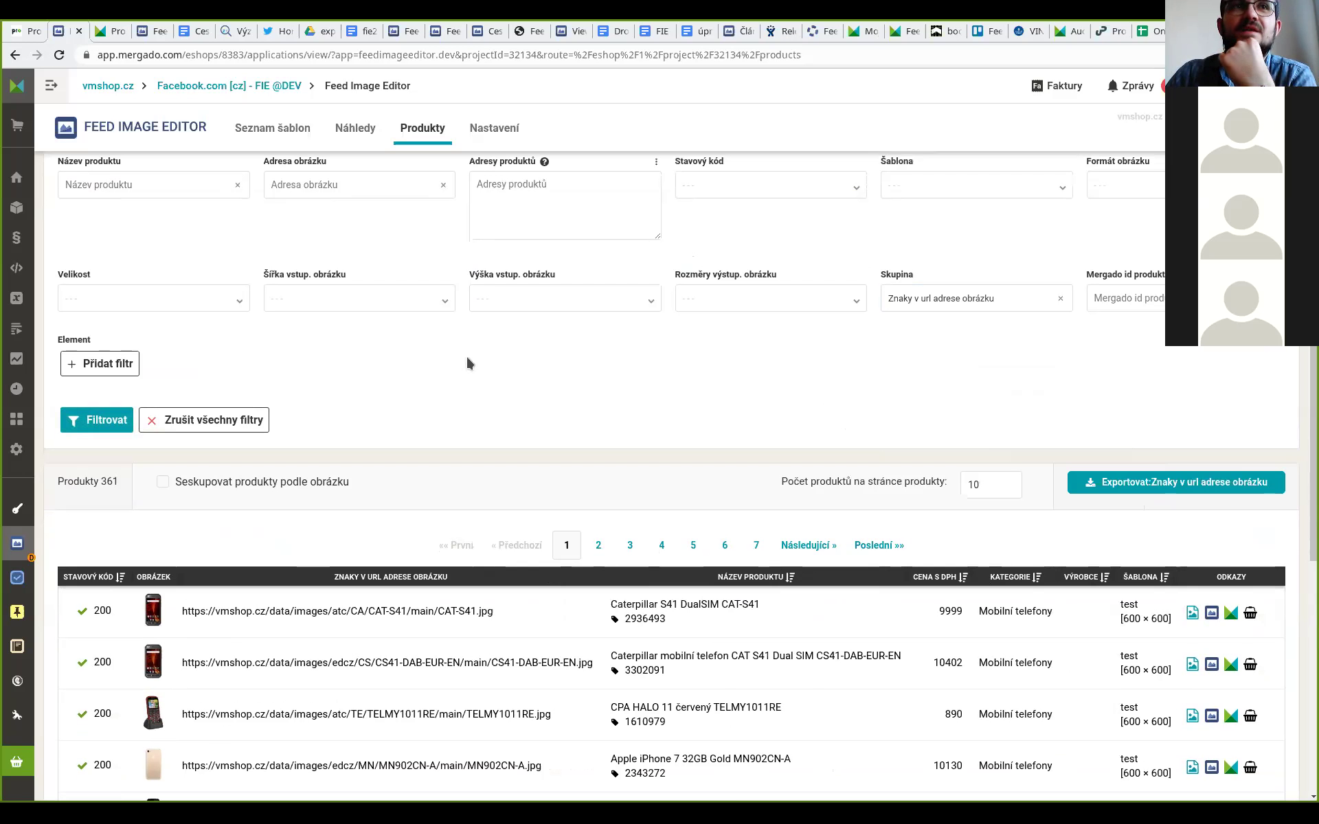
click(106, 429)
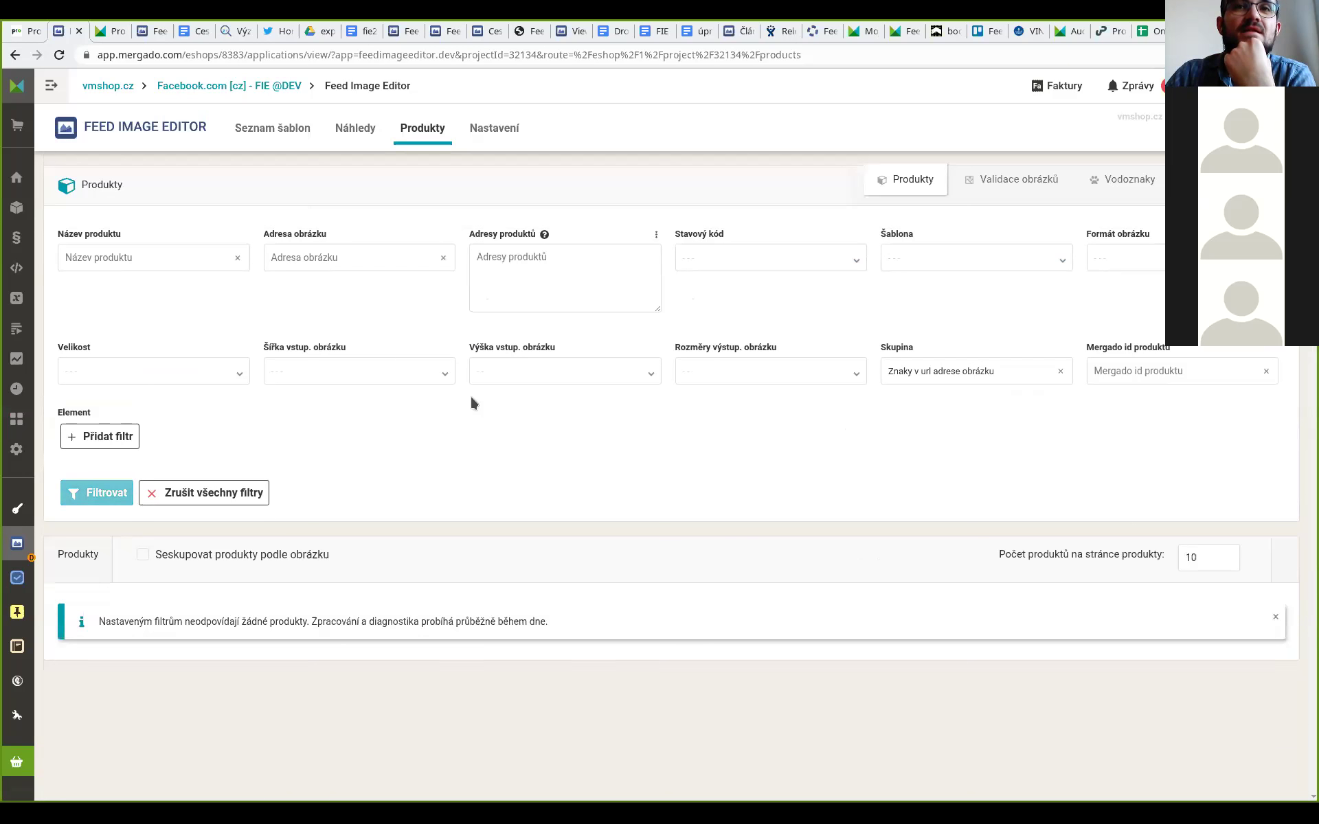